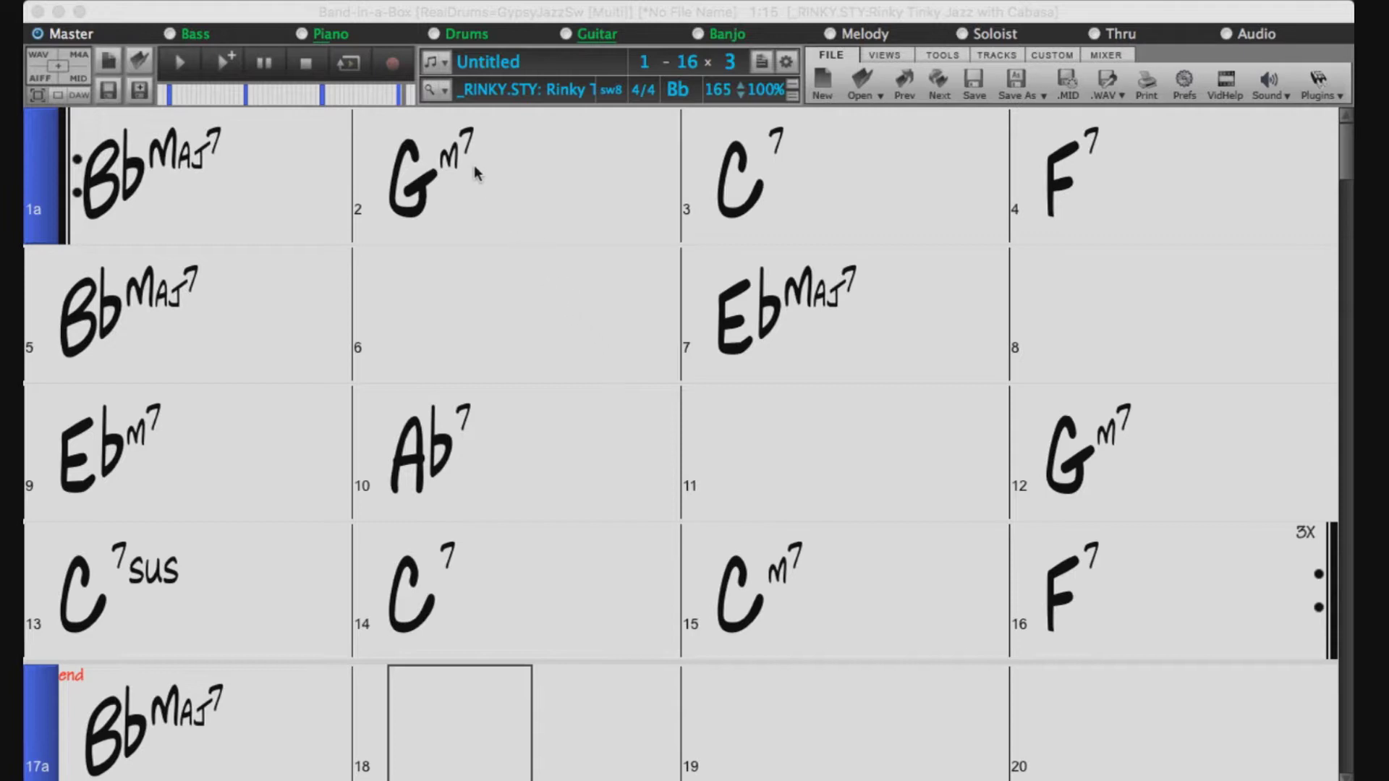
# Open the StylePicker and browse the full list of 5,362 styles.
pyautogui.click(428, 88)
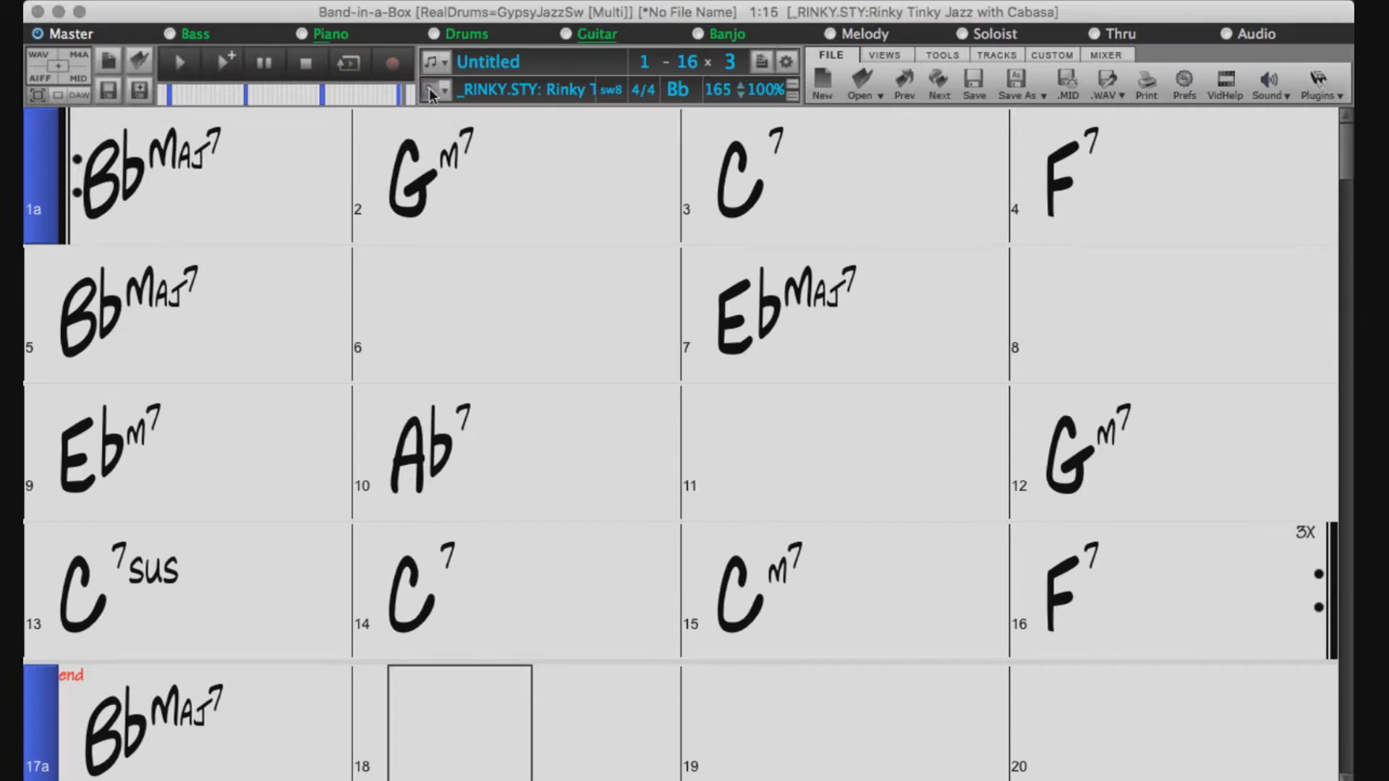
pyautogui.click(428, 88)
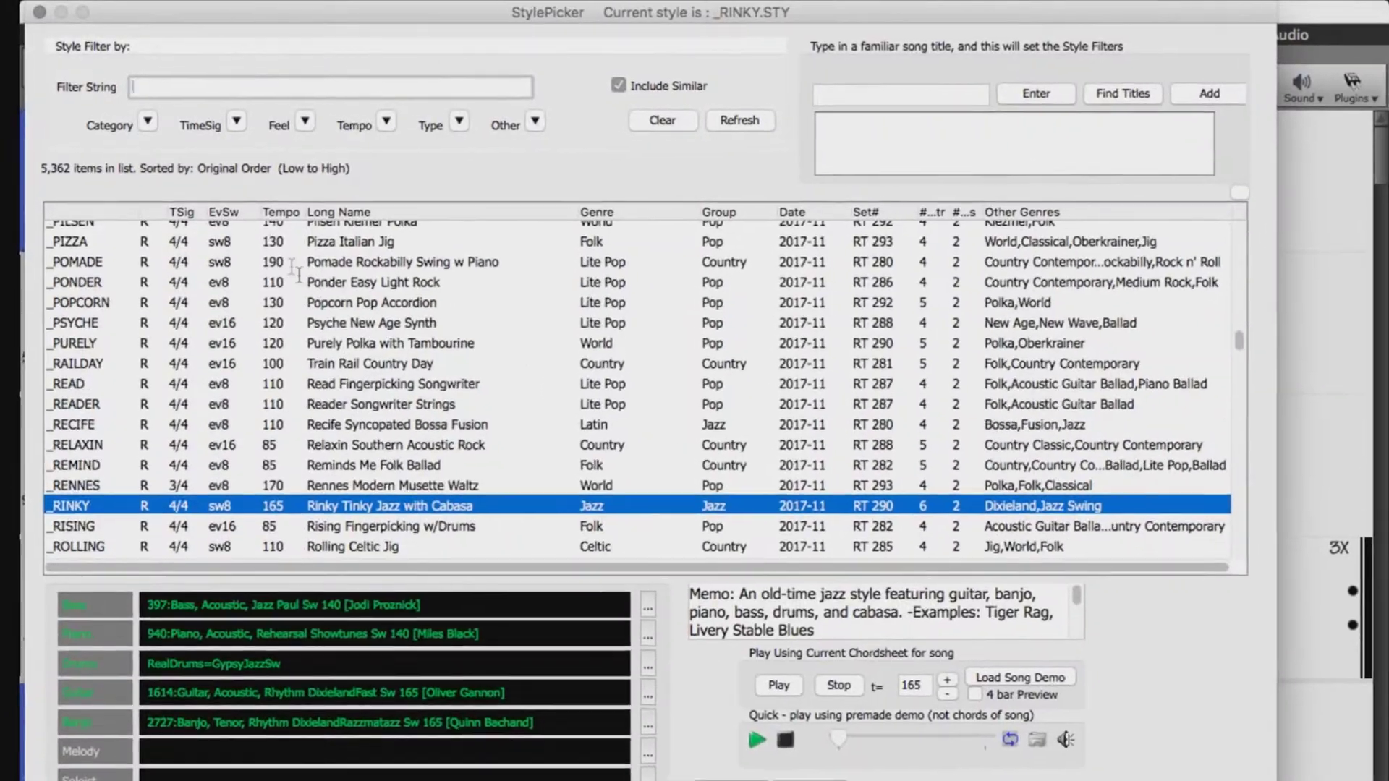
pyautogui.scroll(-10, 322, 292)
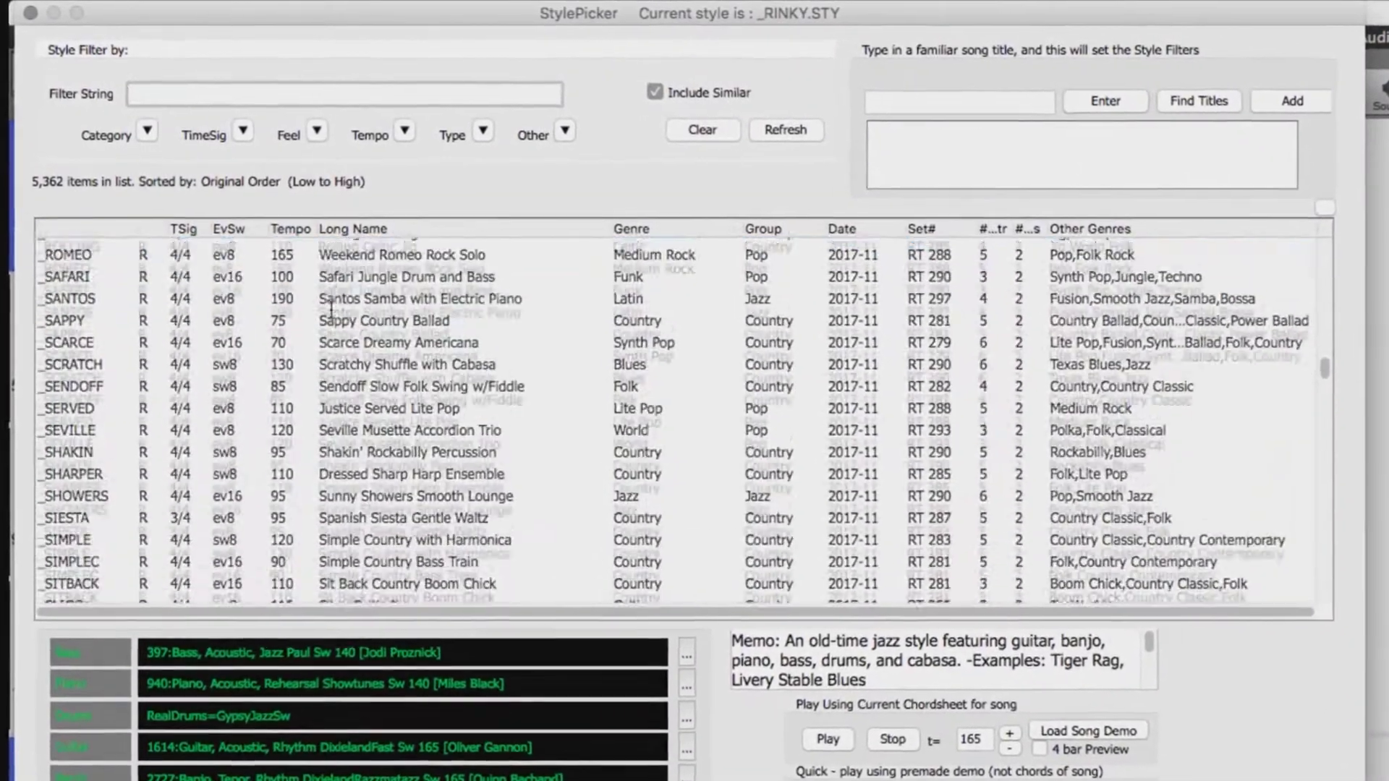
pyautogui.scroll(10, 334, 313)
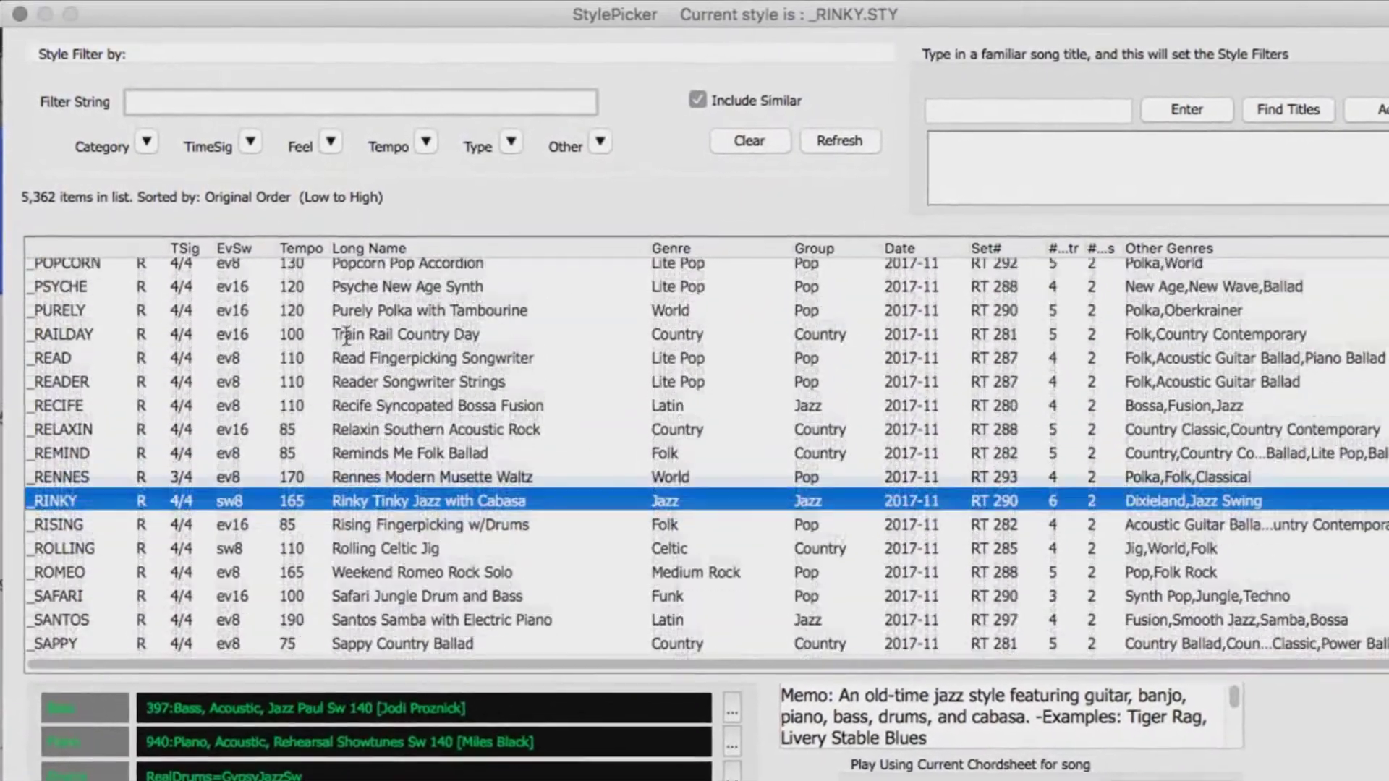
pyautogui.scroll(2, 350, 340)
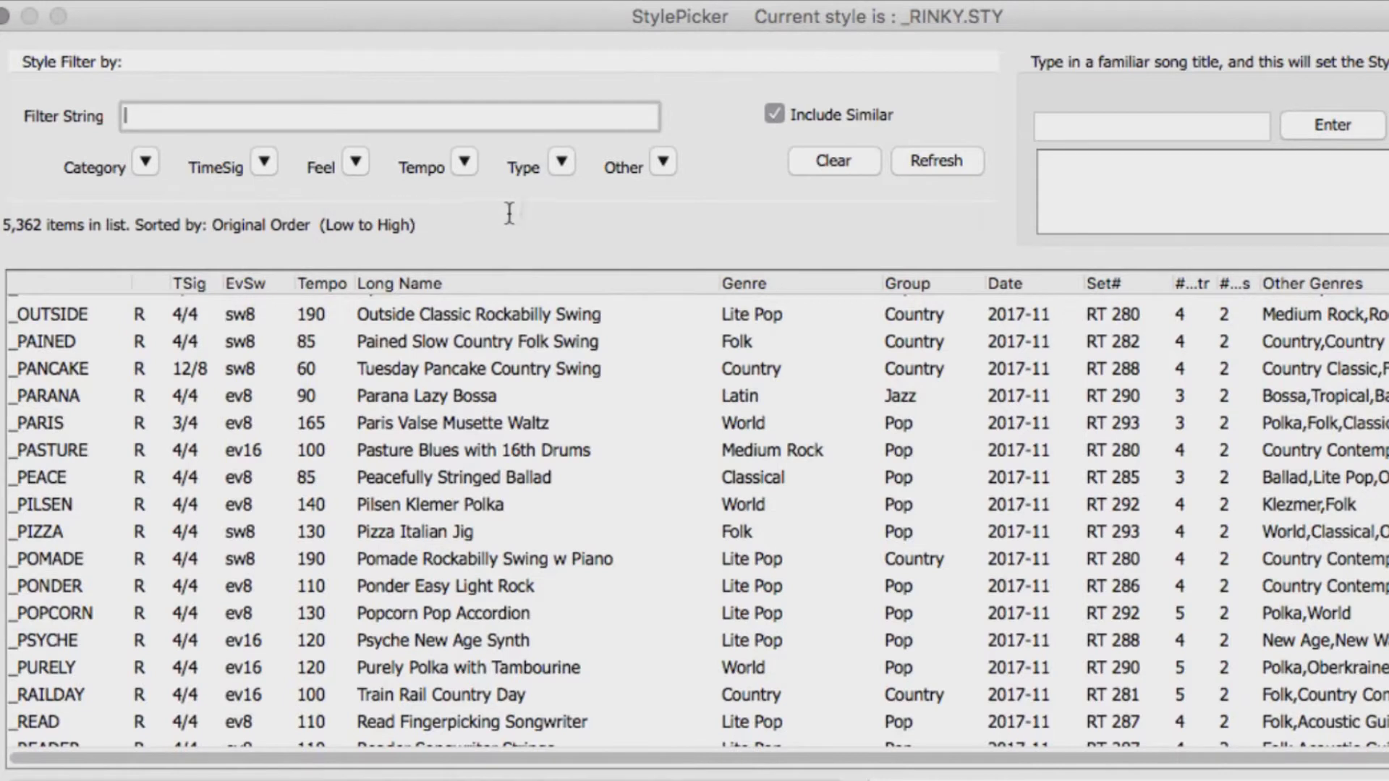
pyautogui.click(564, 160)
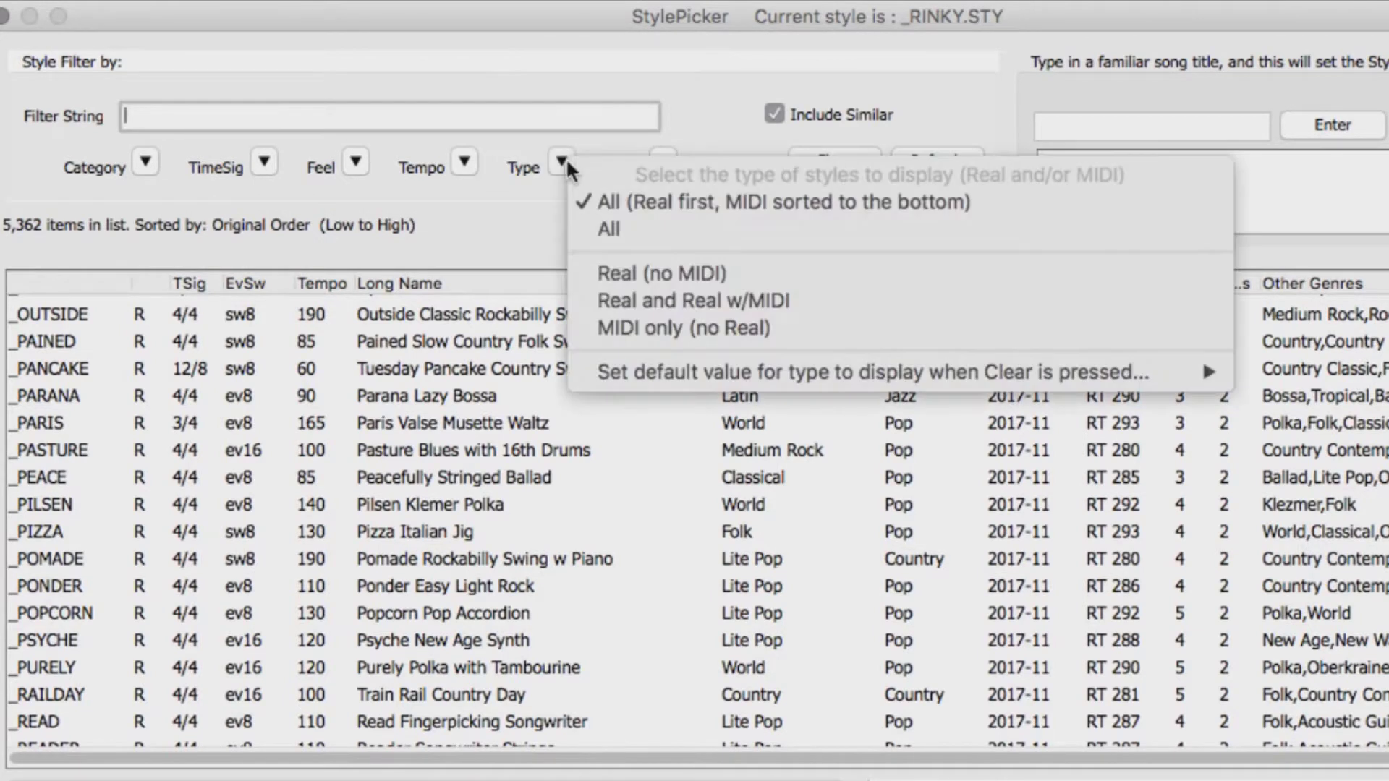
# Filter the style list to Real (no MIDI) styles, leaving 2,018 entries.
pyautogui.click(617, 273)
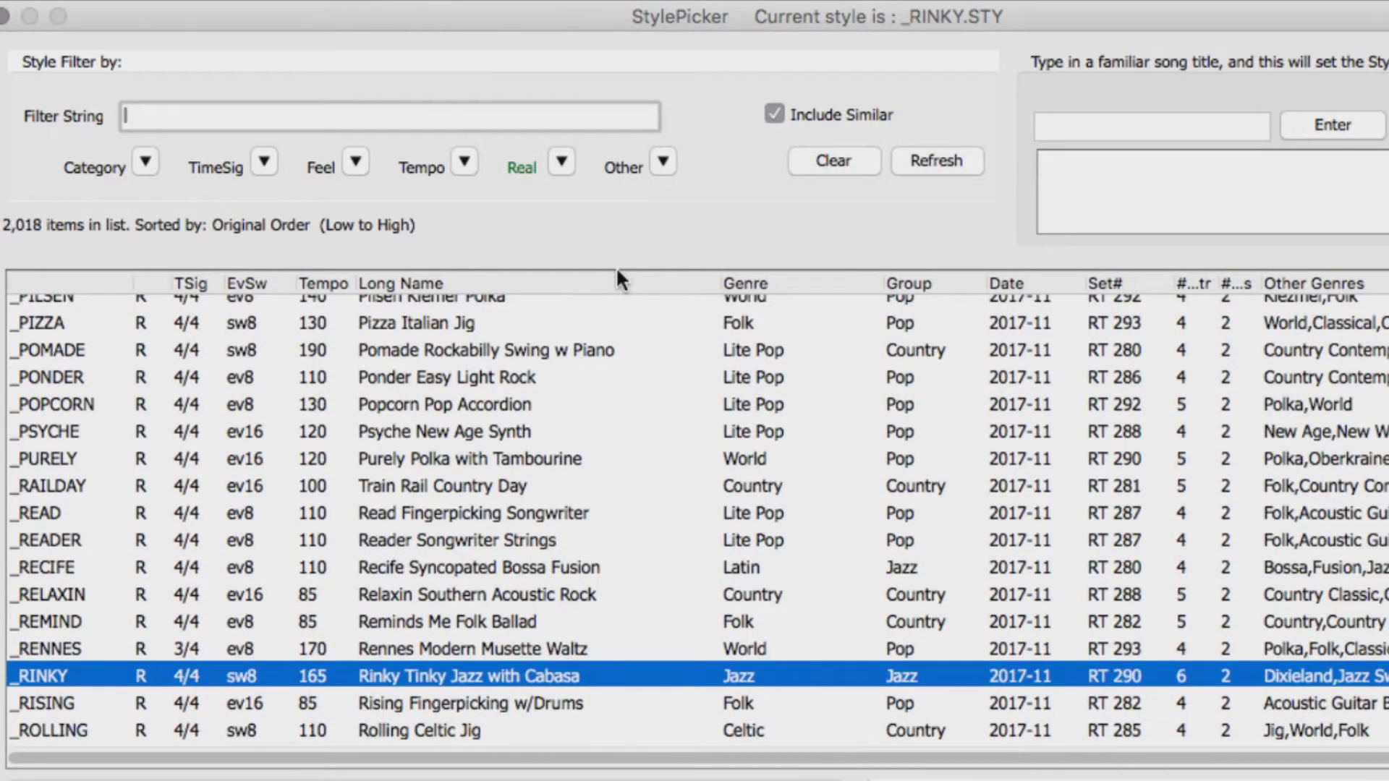
pyautogui.scroll(7, 601, 548)
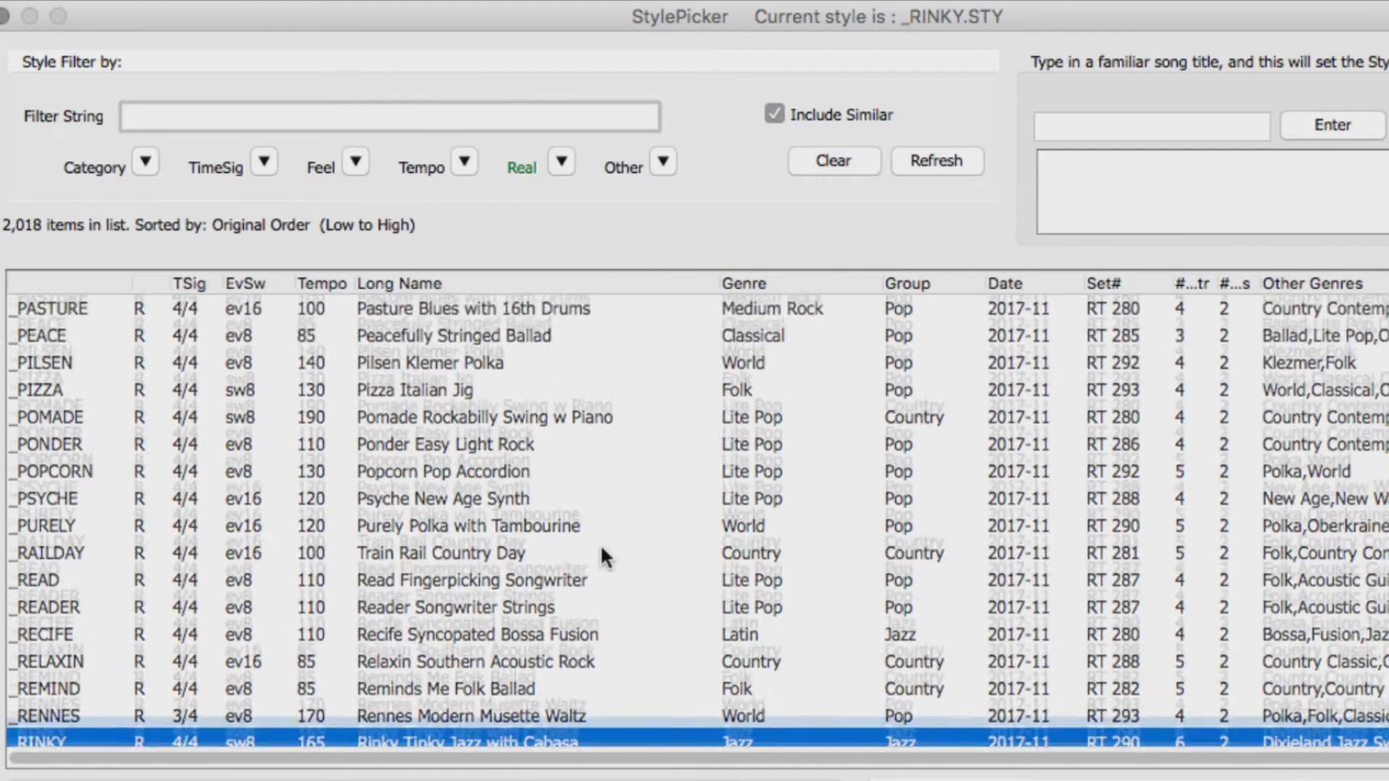
pyautogui.scroll(2, 600, 544)
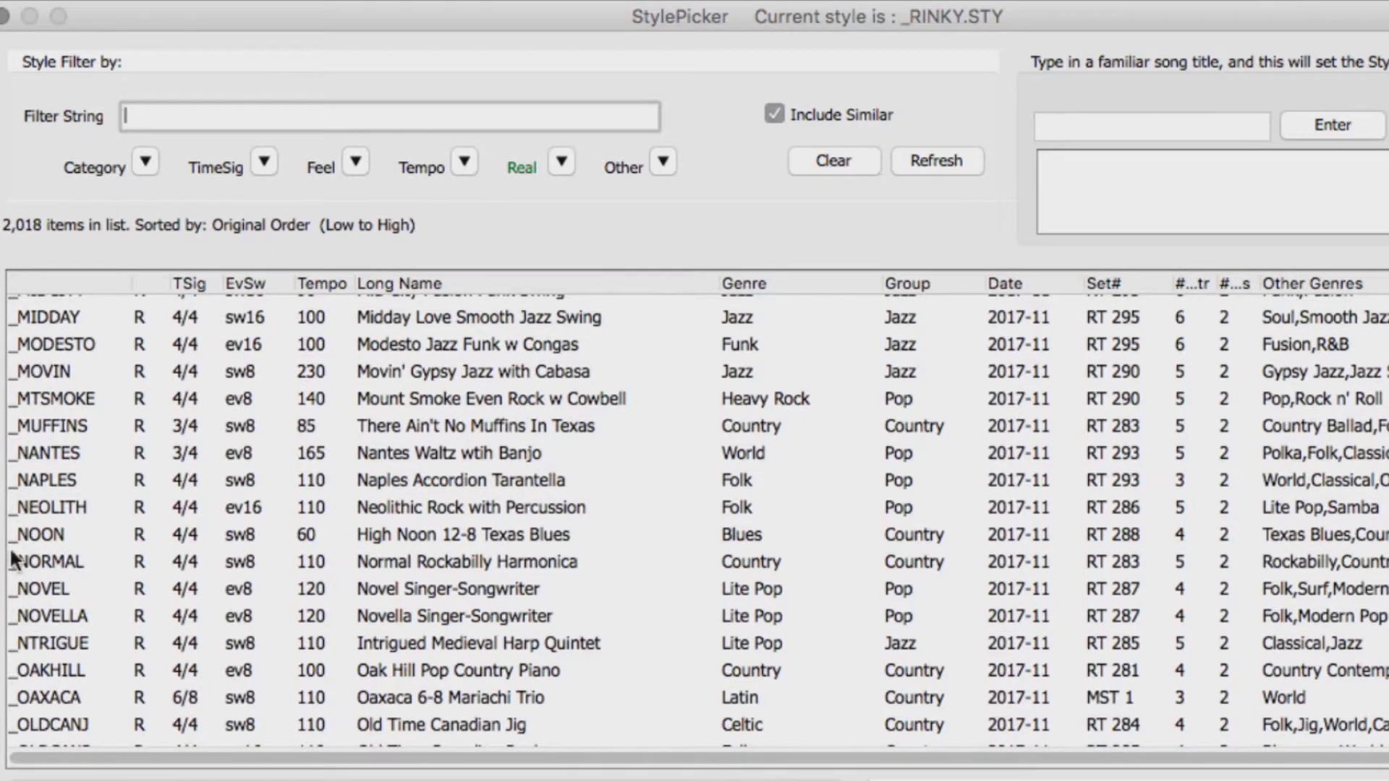
# Narrow the RealStyles to the Jazz category, sorted by creation date.
pyautogui.click(139, 171)
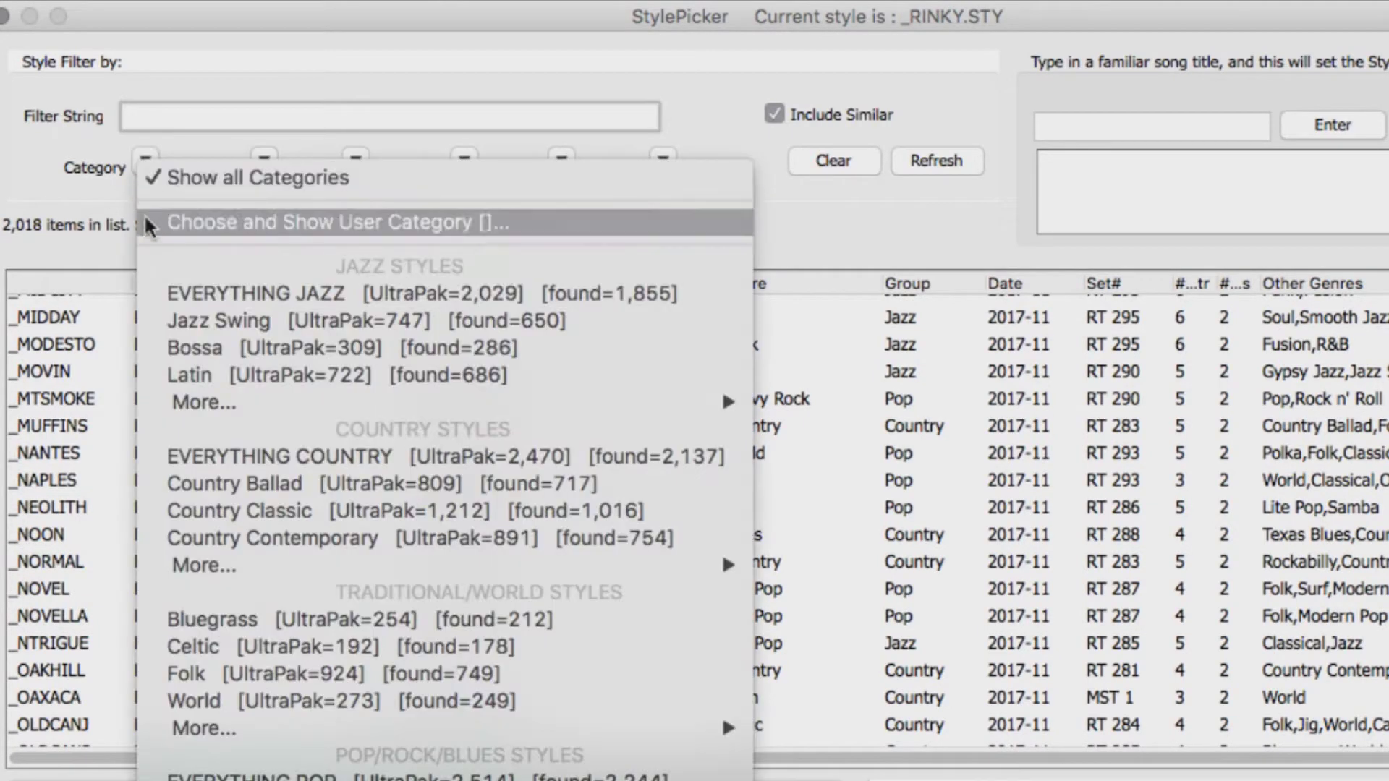
pyautogui.click(227, 289)
pyautogui.click(66, 463)
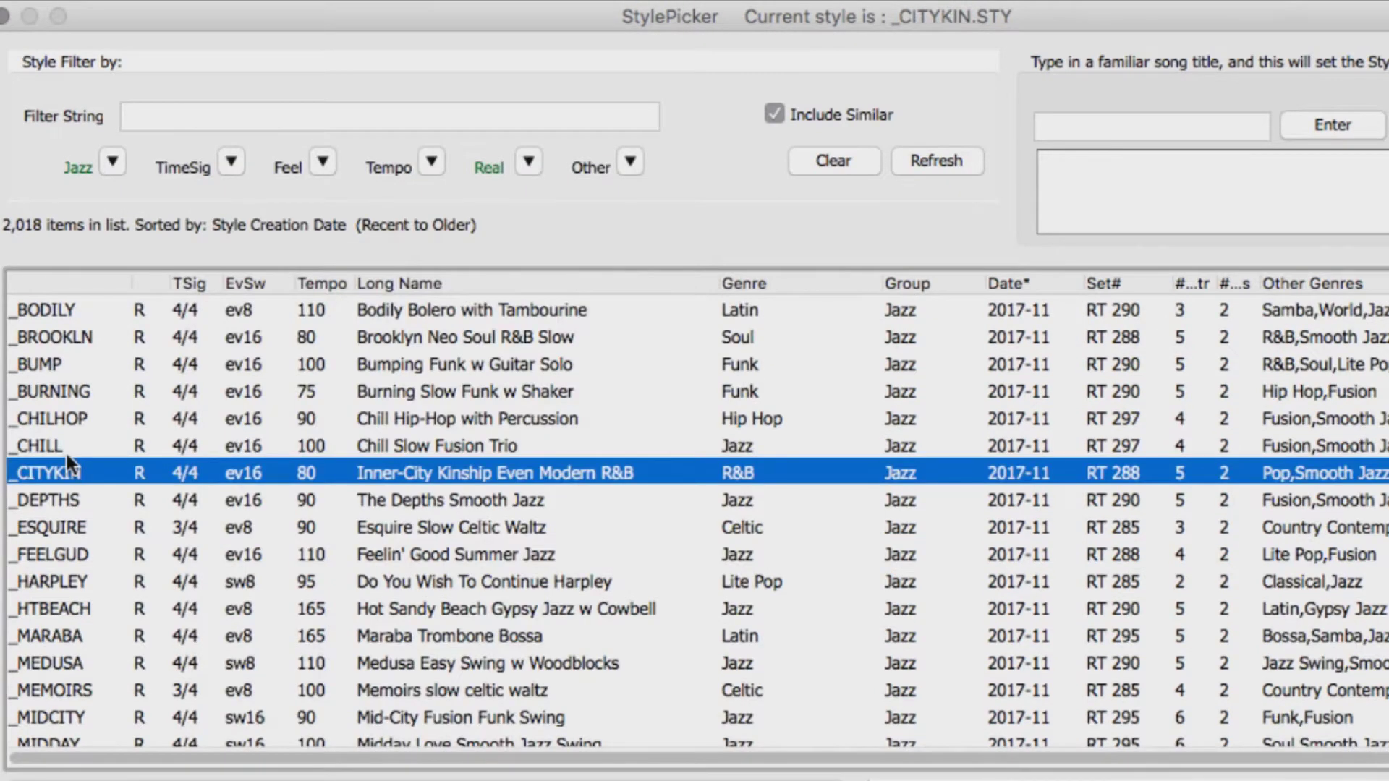
pyautogui.scroll(-5, 66, 462)
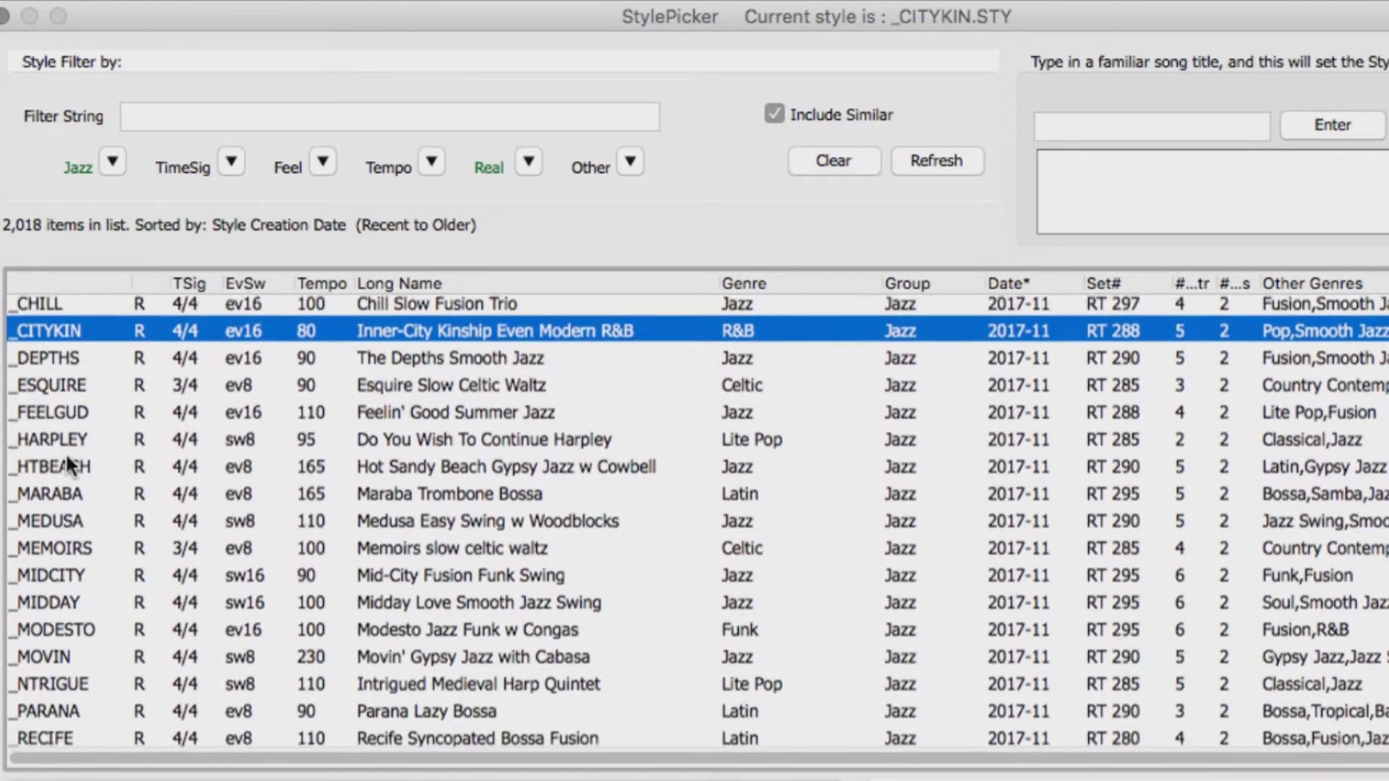
pyautogui.scroll(-1, 67, 463)
# Audition the Maraba Trombone Bossa, Recife Bossa Fusion and Fast Tiete Banks Samba styles.
pyautogui.click(68, 479)
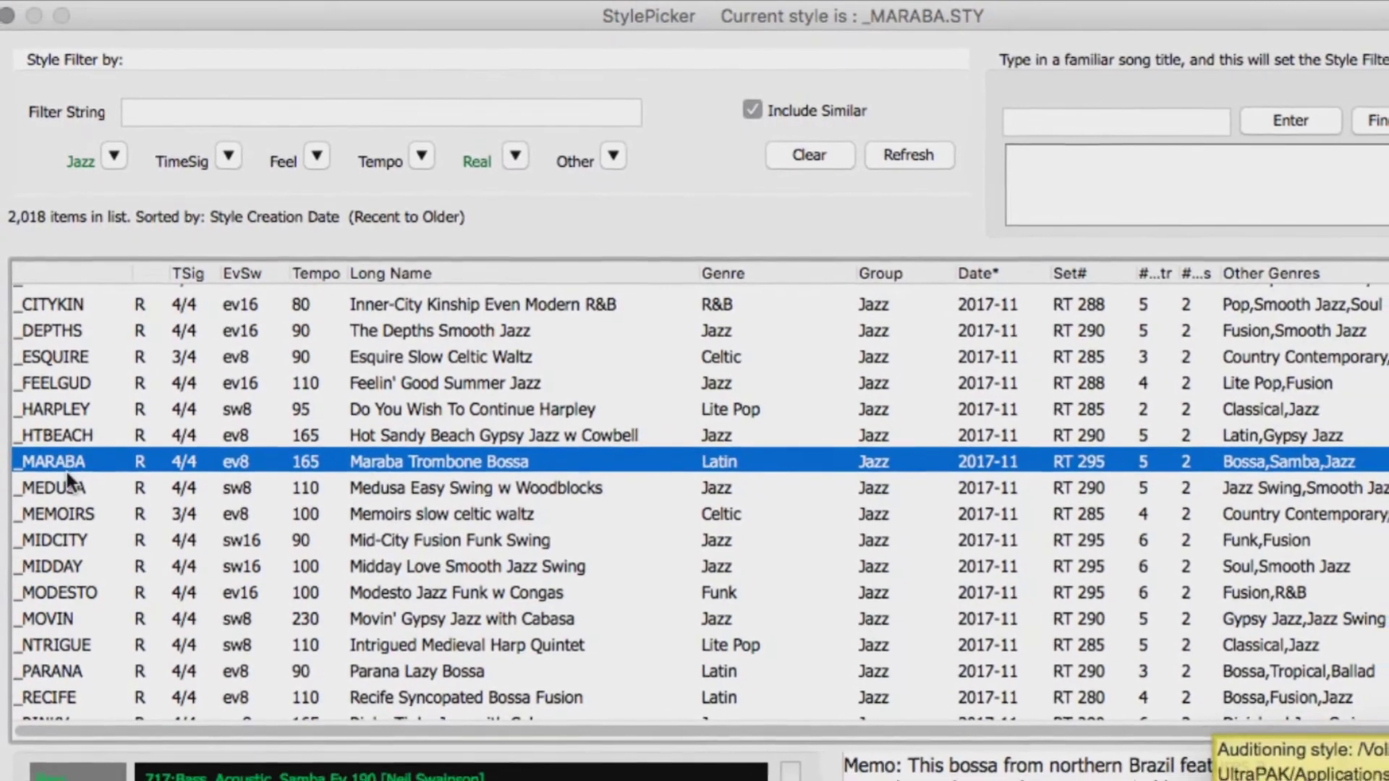
pyautogui.scroll(-5, 68, 463)
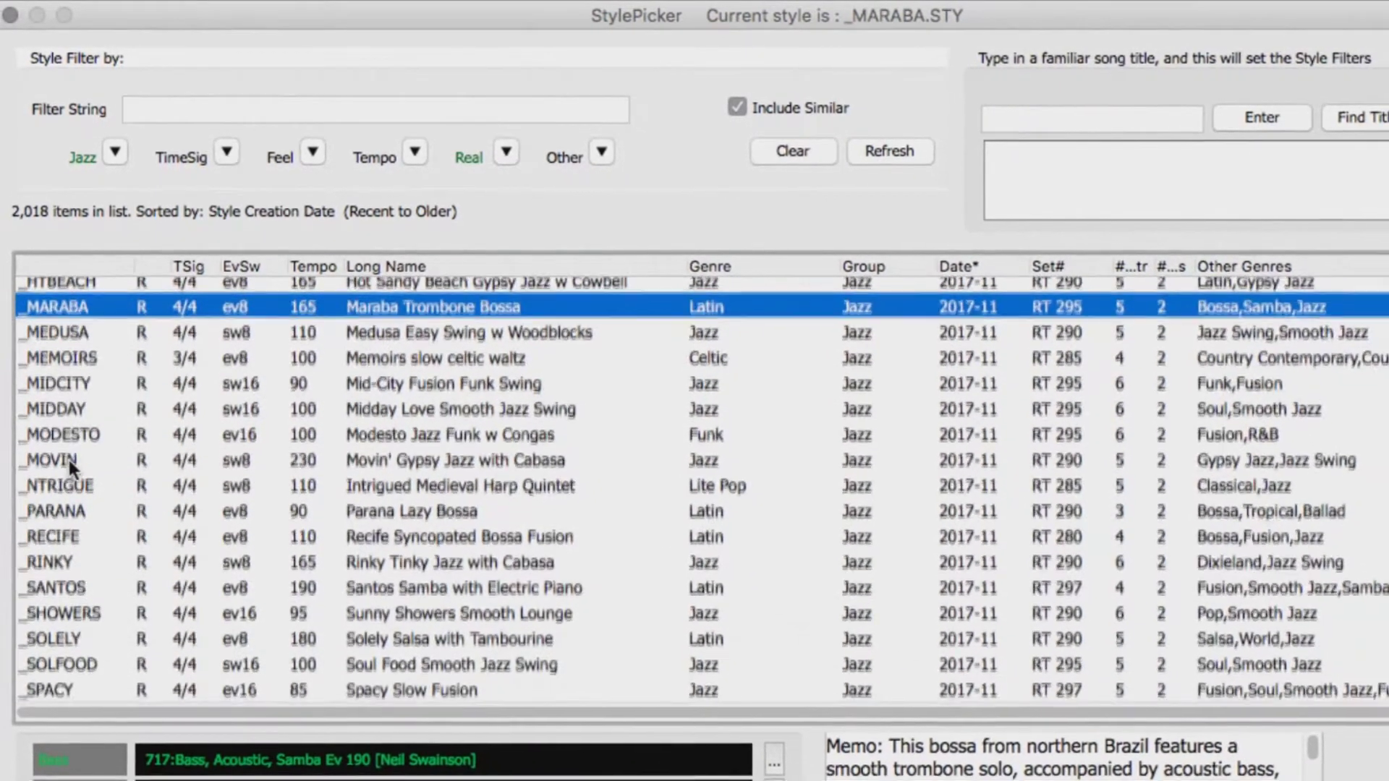
pyautogui.scroll(-3, 68, 460)
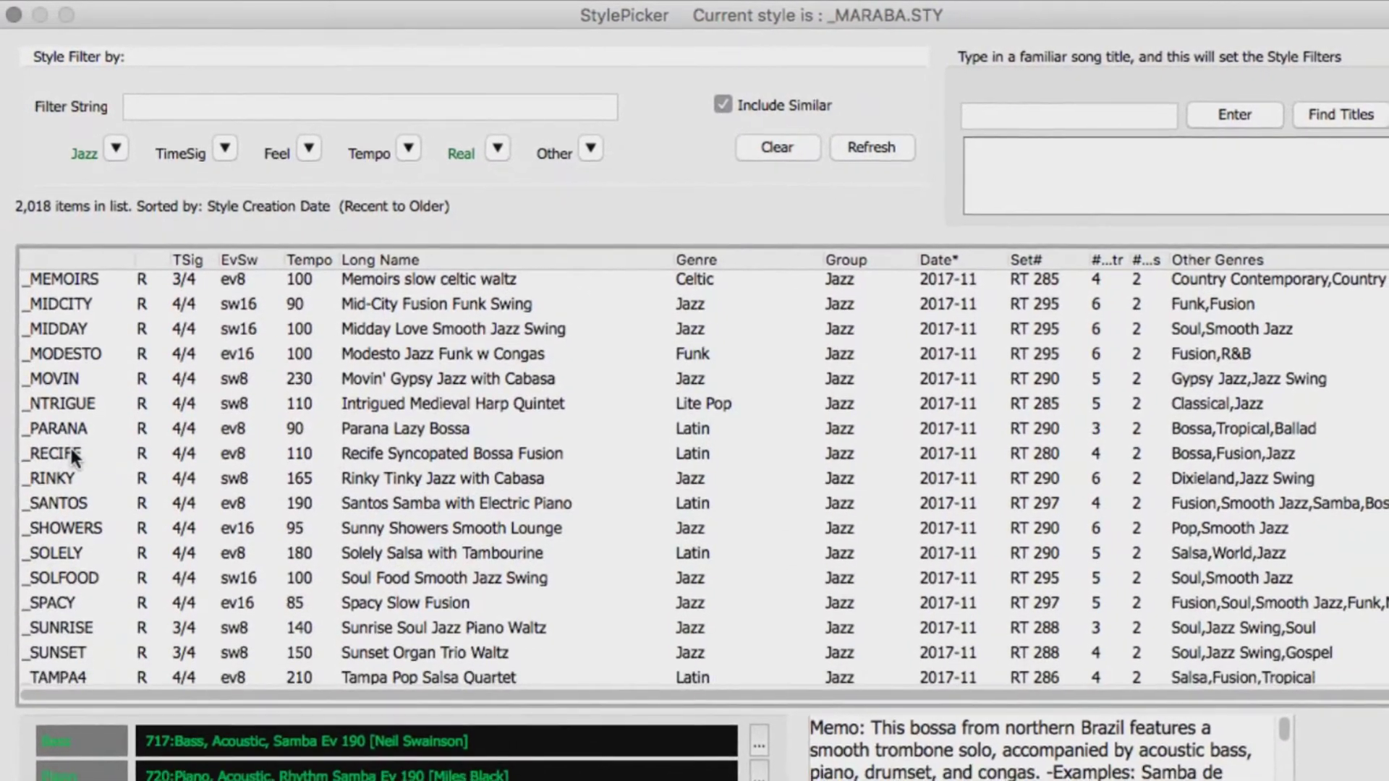
pyautogui.click(69, 458)
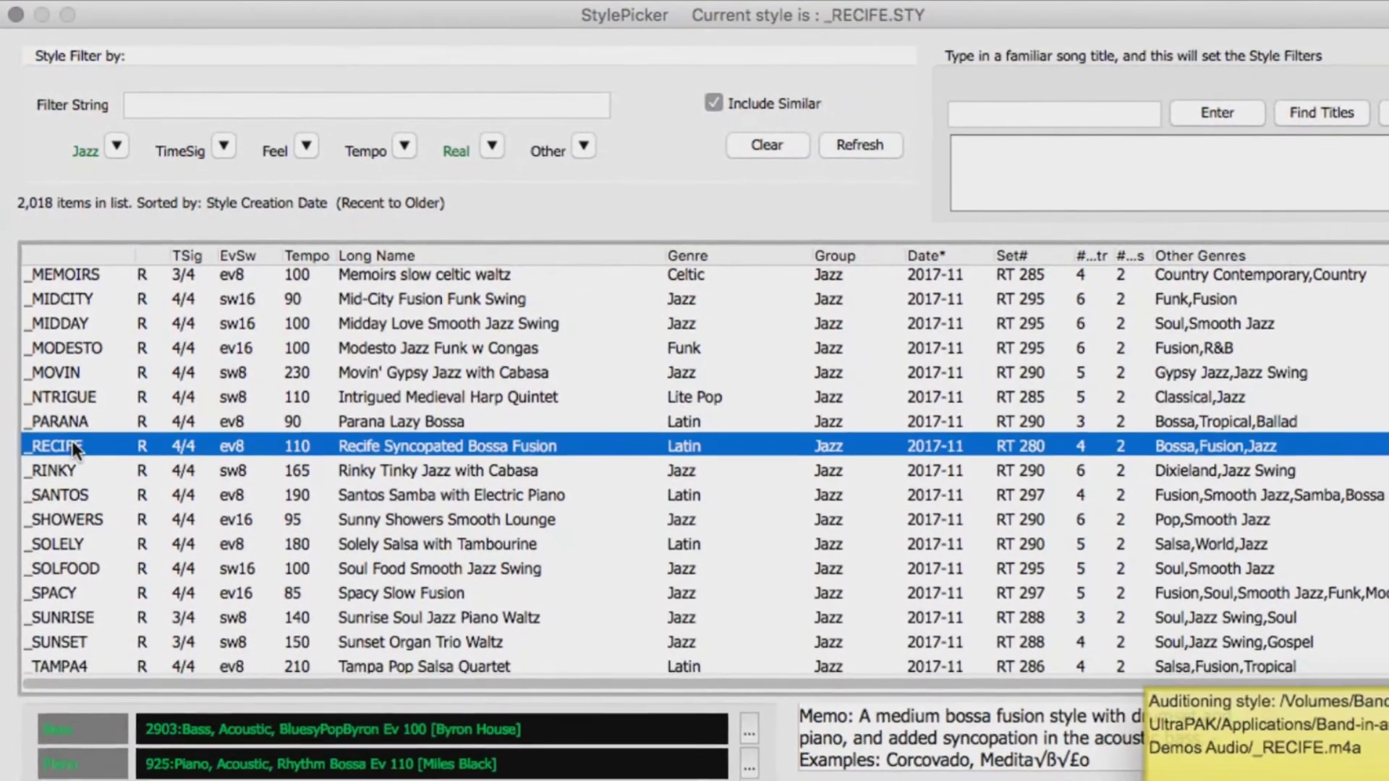
pyautogui.scroll(-3, 72, 436)
pyautogui.scroll(-8, 75, 437)
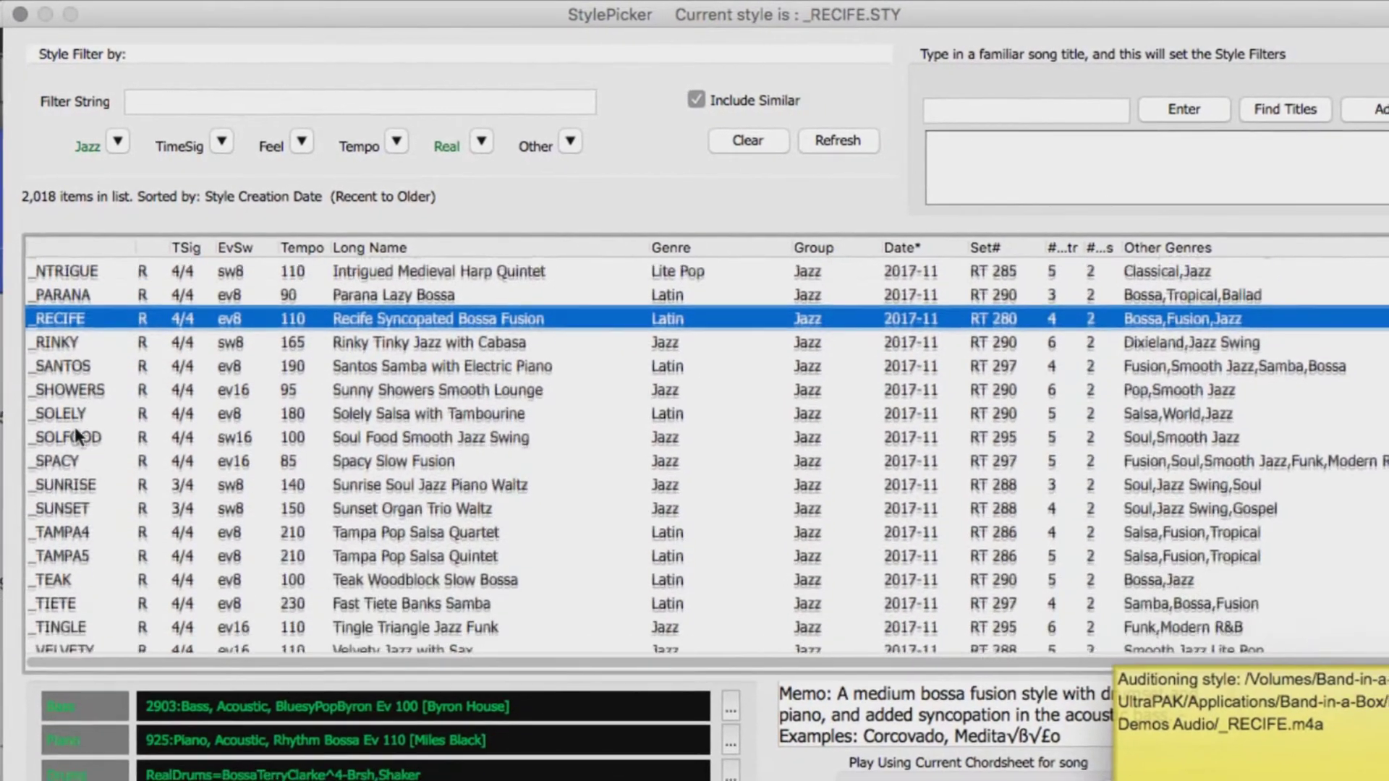
pyautogui.scroll(-2, 79, 427)
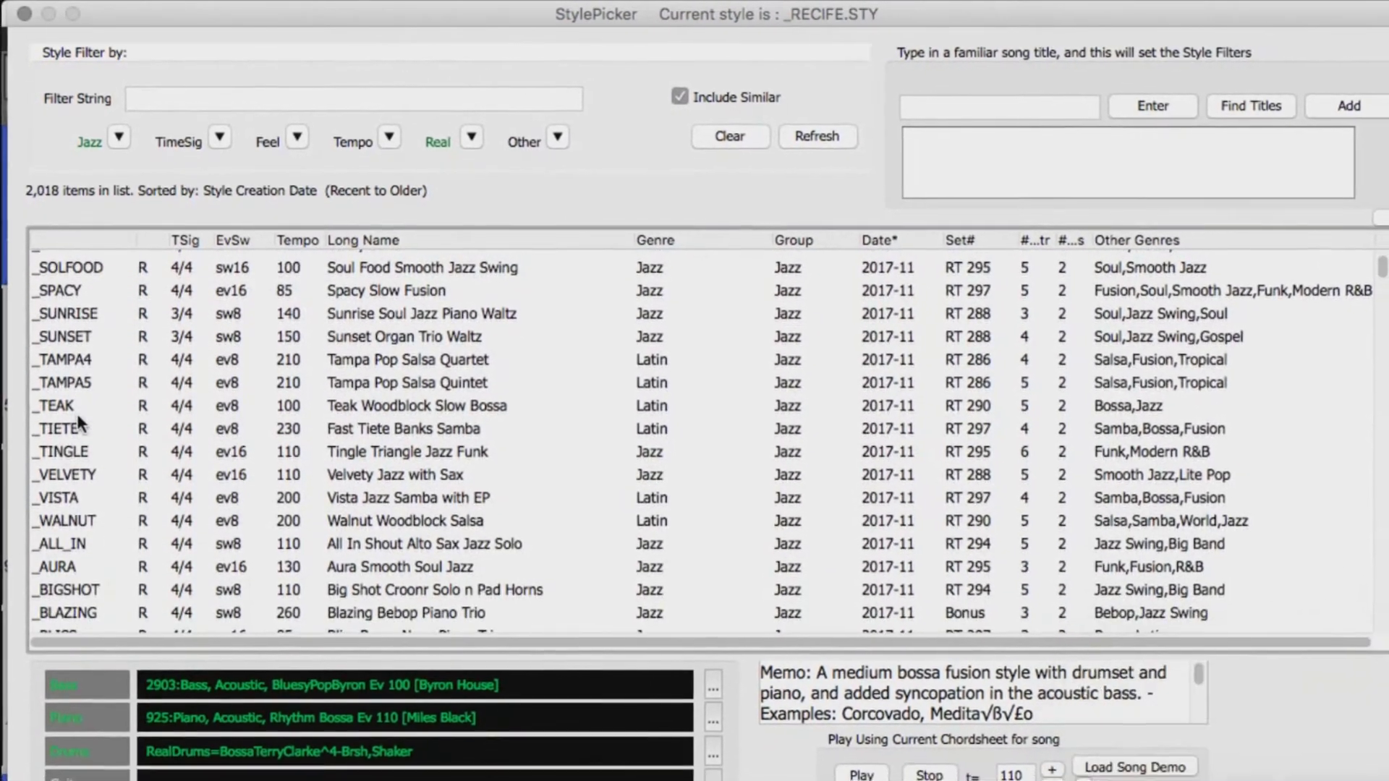
pyautogui.click(77, 408)
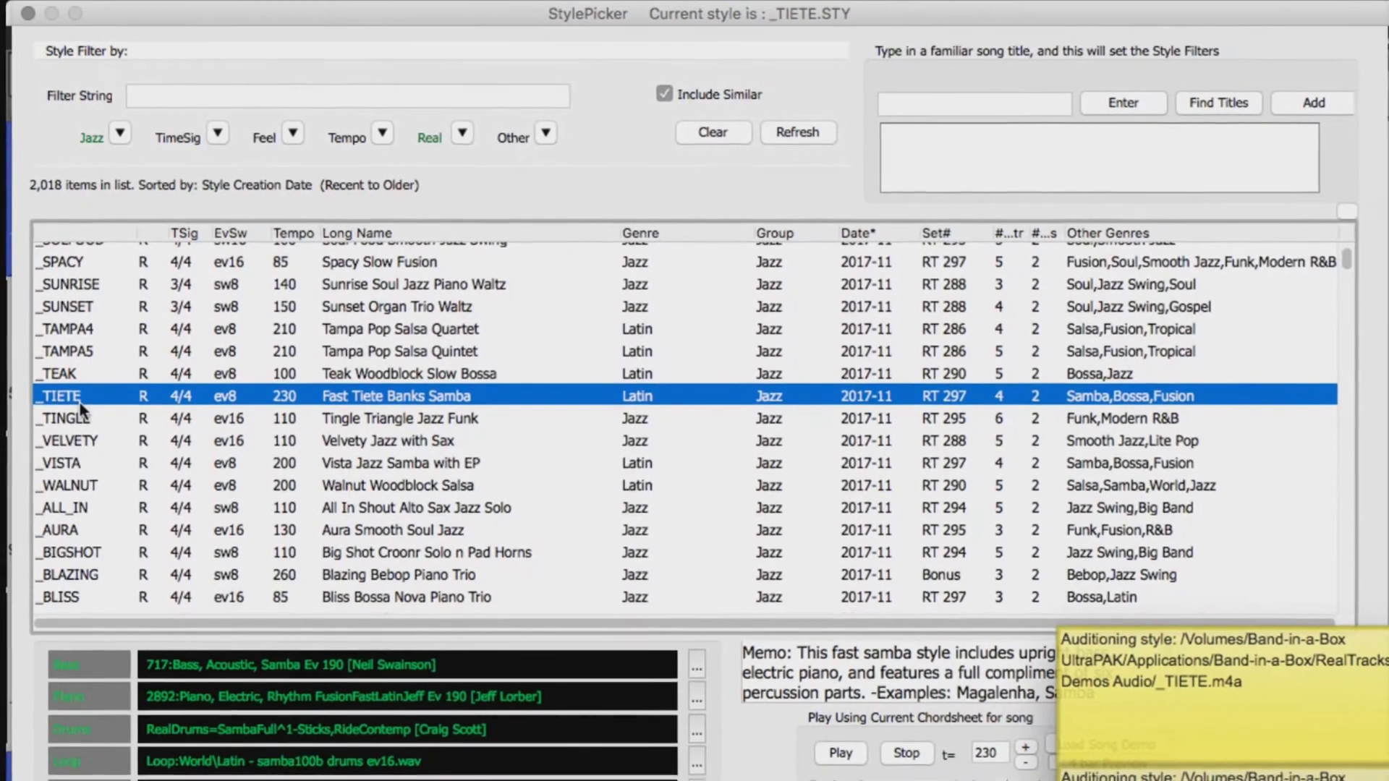
pyautogui.scroll(-4, 79, 405)
pyautogui.scroll(-8, 83, 401)
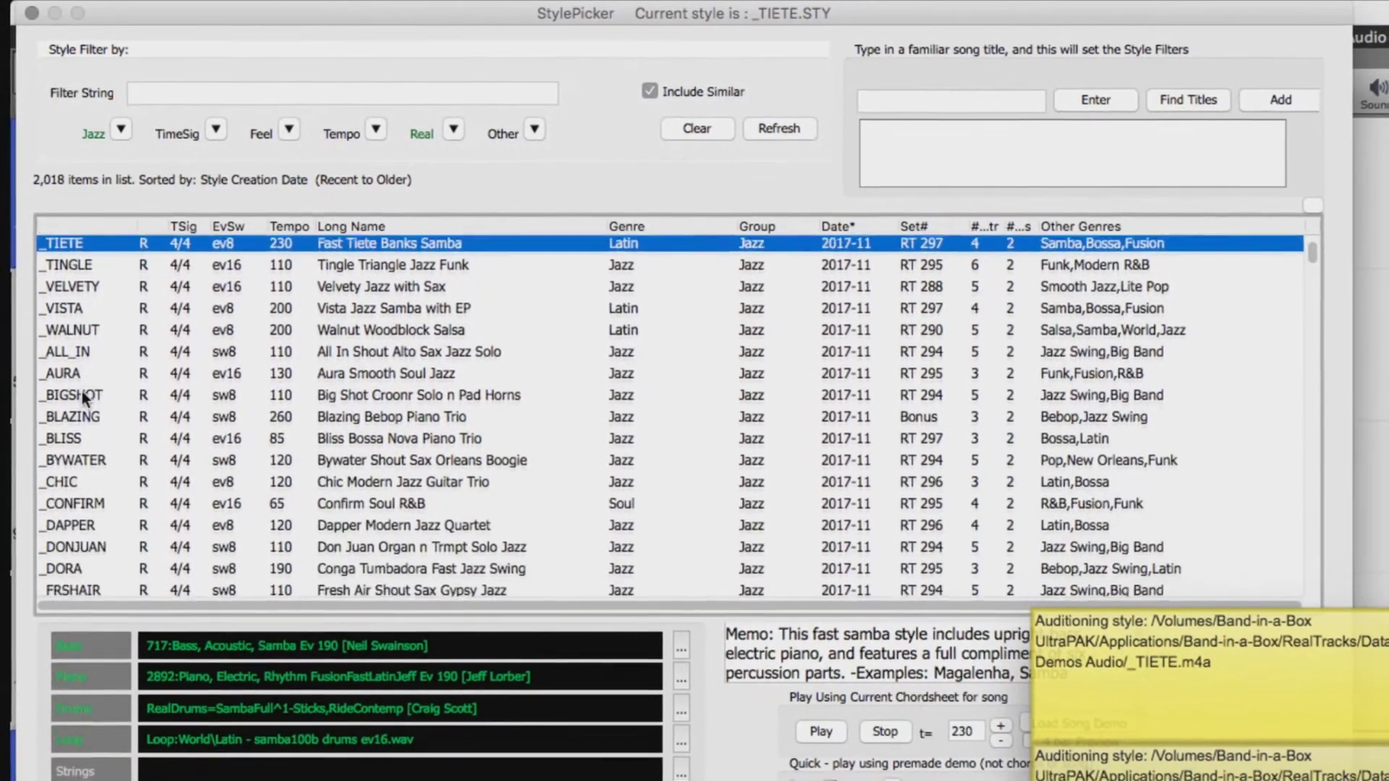
pyautogui.scroll(-1, 85, 391)
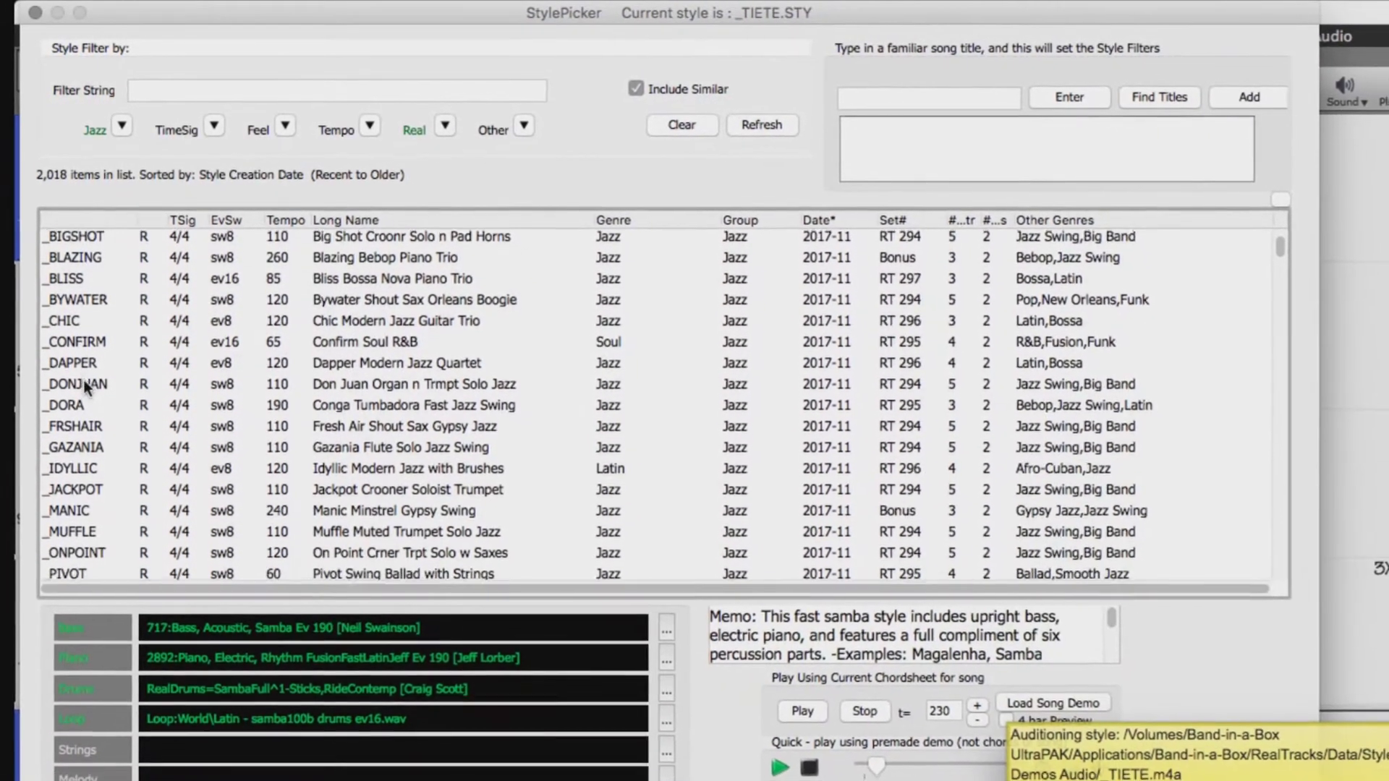
# Try the _DONJUAN style, then select _PIVOT, the Pivot Swing Ballad with Strings.
pyautogui.click(83, 389)
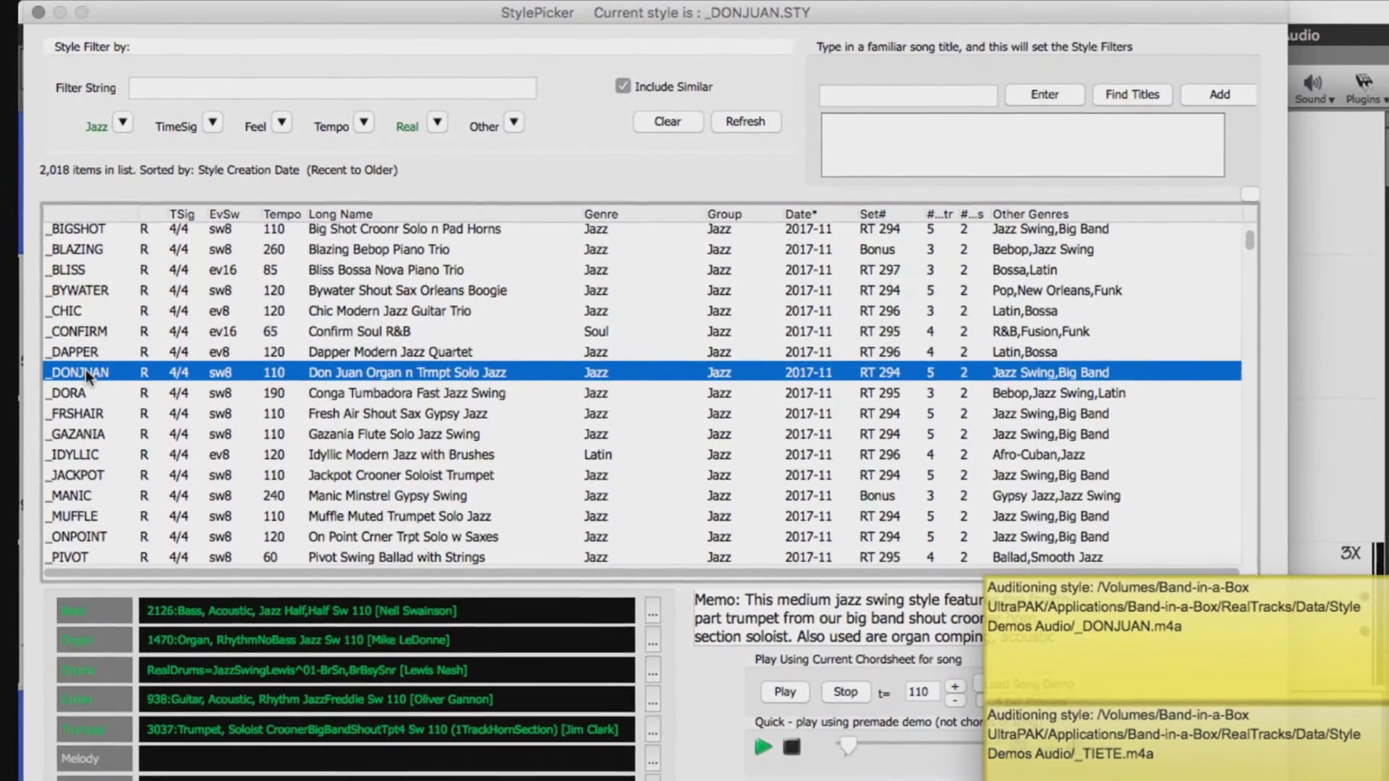
pyautogui.scroll(-1, 85, 363)
pyautogui.scroll(-9, 87, 362)
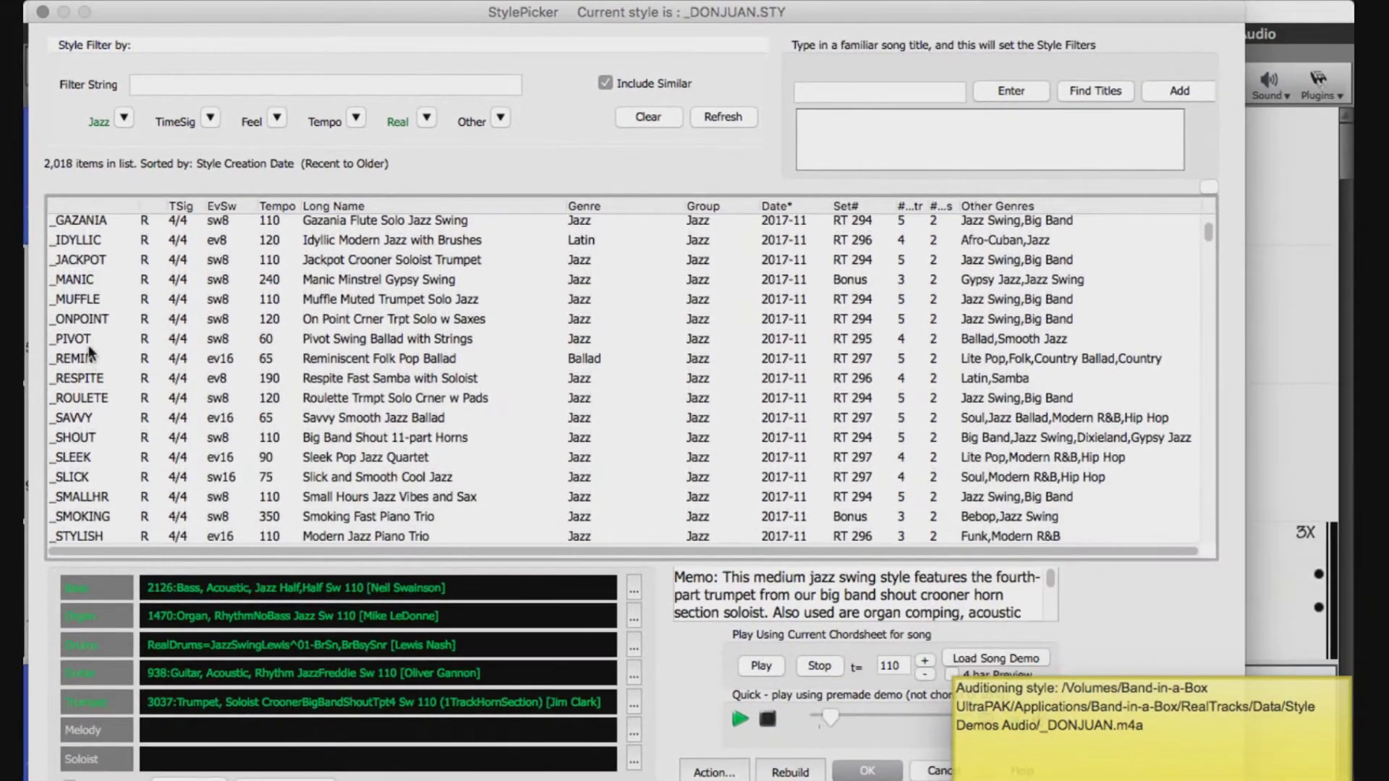
pyautogui.click(89, 338)
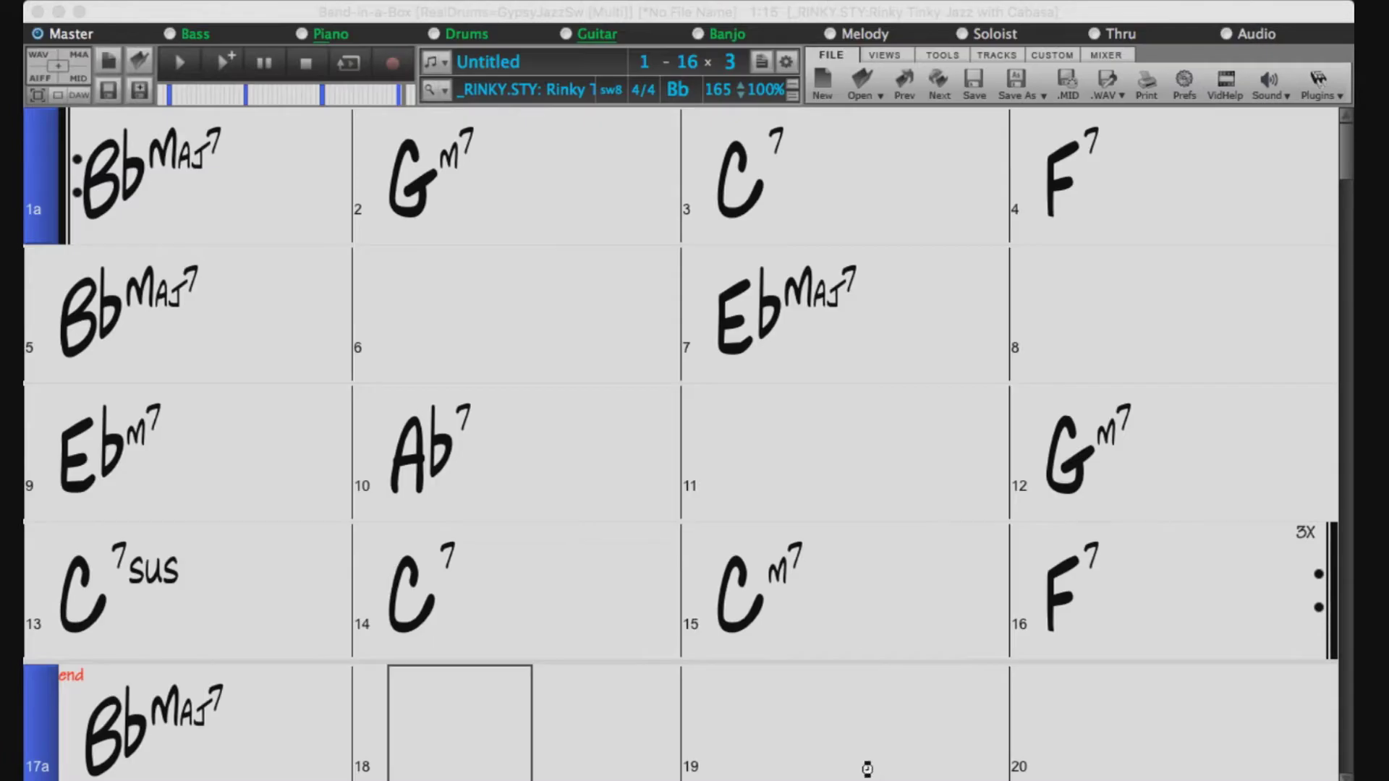
# Apply _PIVOT, show the Mixer, and change the tempo from 165 to 60.
pyautogui.click(872, 771)
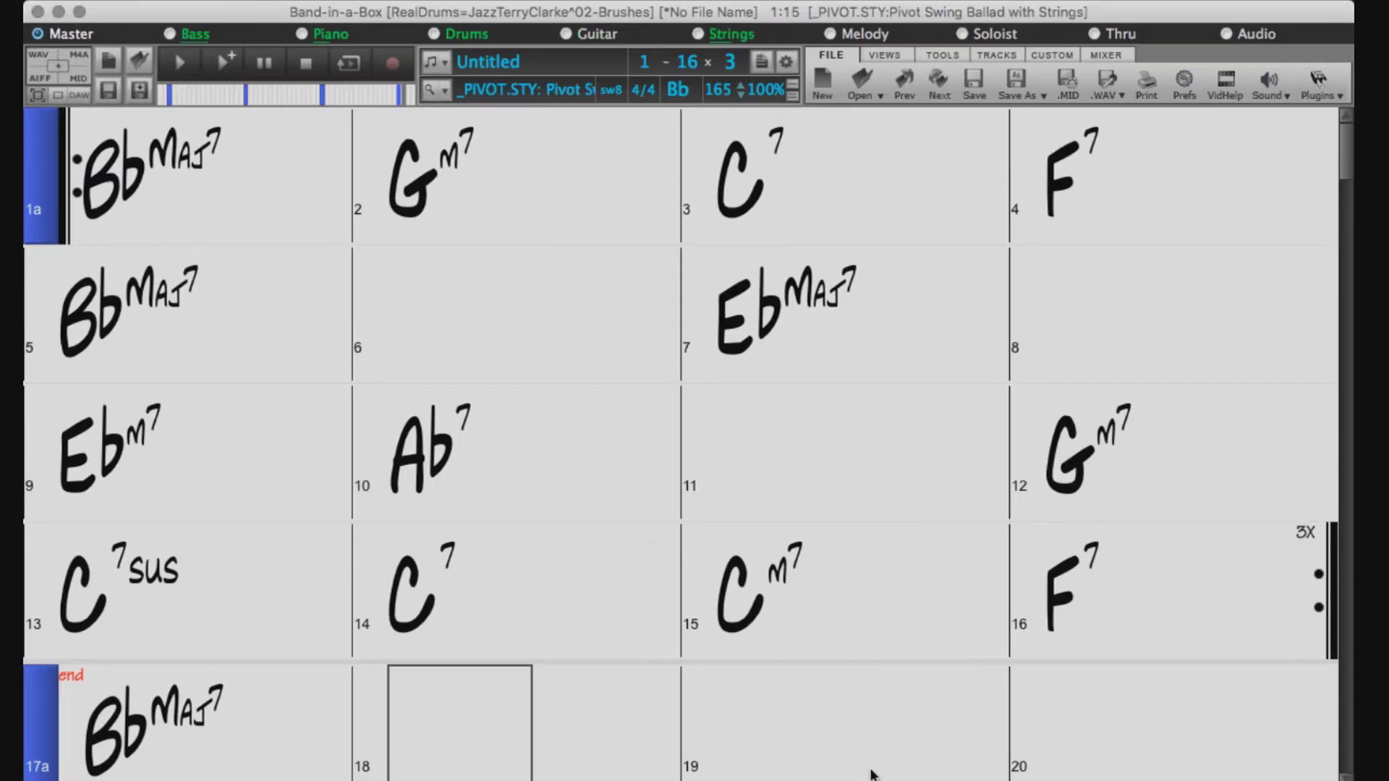
pyautogui.click(1101, 57)
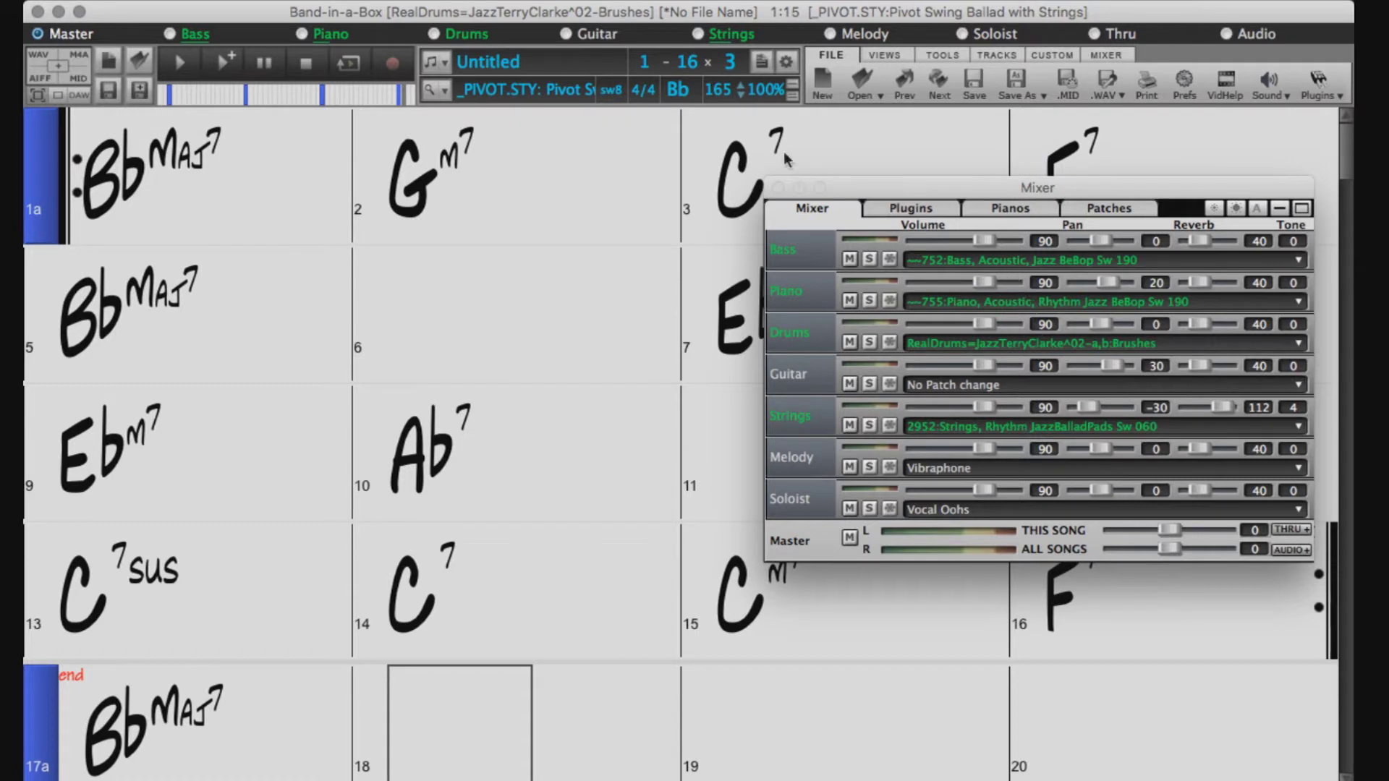
pyautogui.click(718, 89)
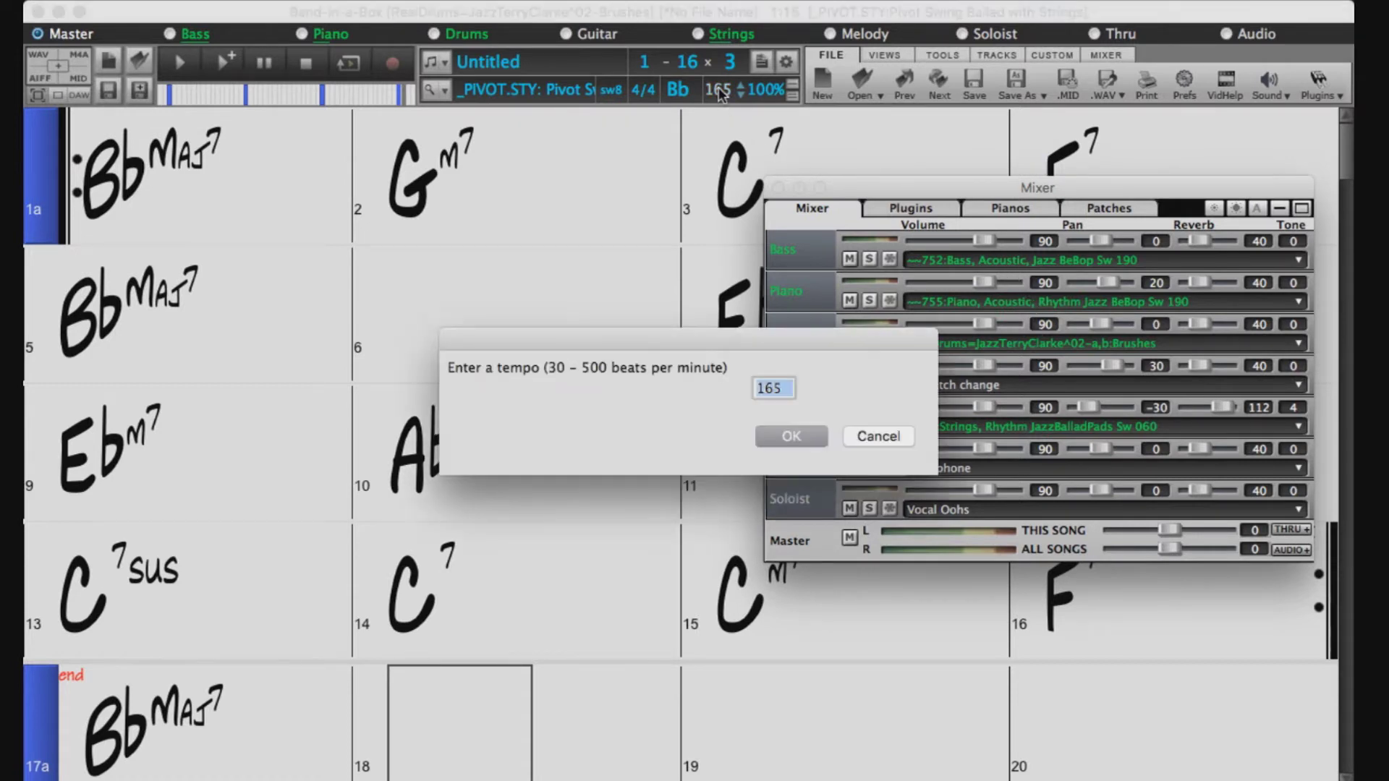
pyautogui.press('BackSpace')
pyautogui.write('60')
pyautogui.press('Return')
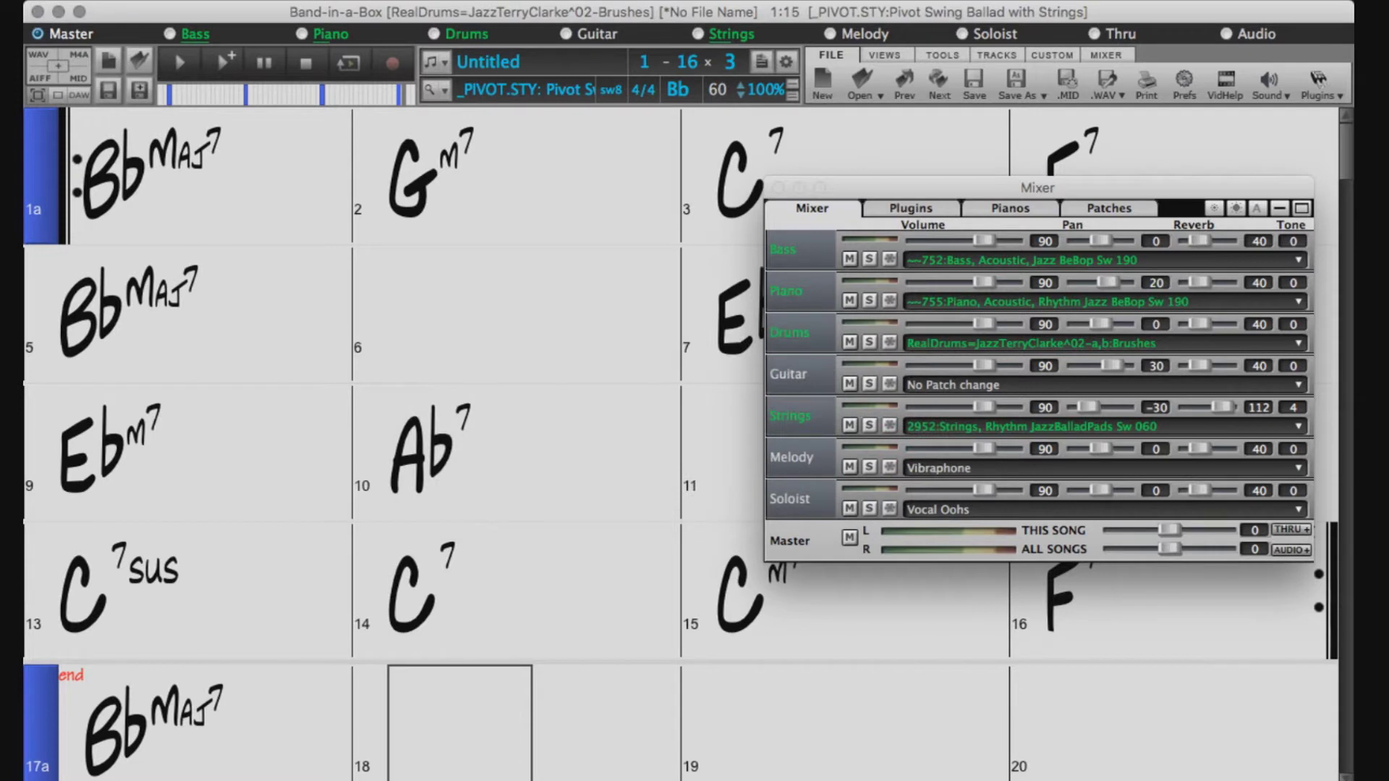
pyautogui.click(180, 64)
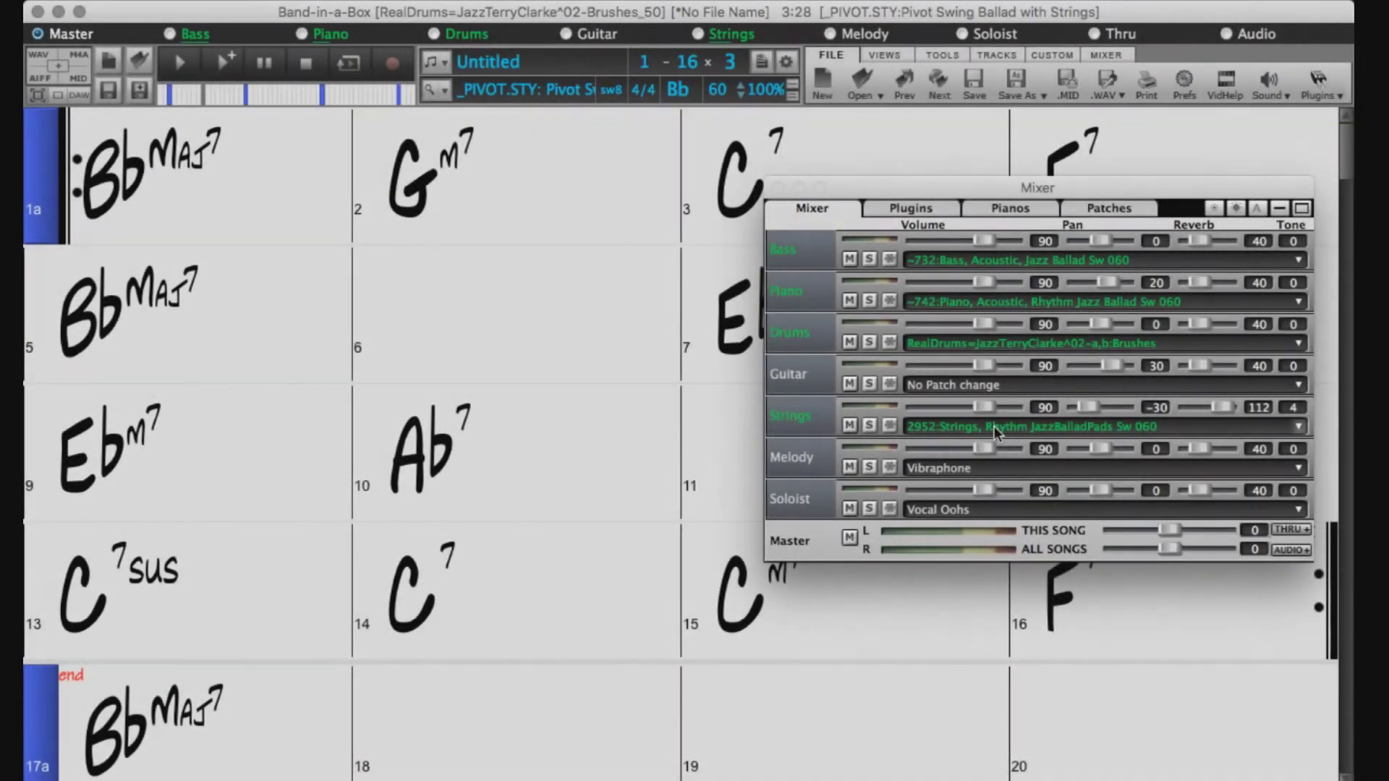
# Bring up the Strings track's options to reach its RealTracks choices.
pyautogui.click(994, 428)
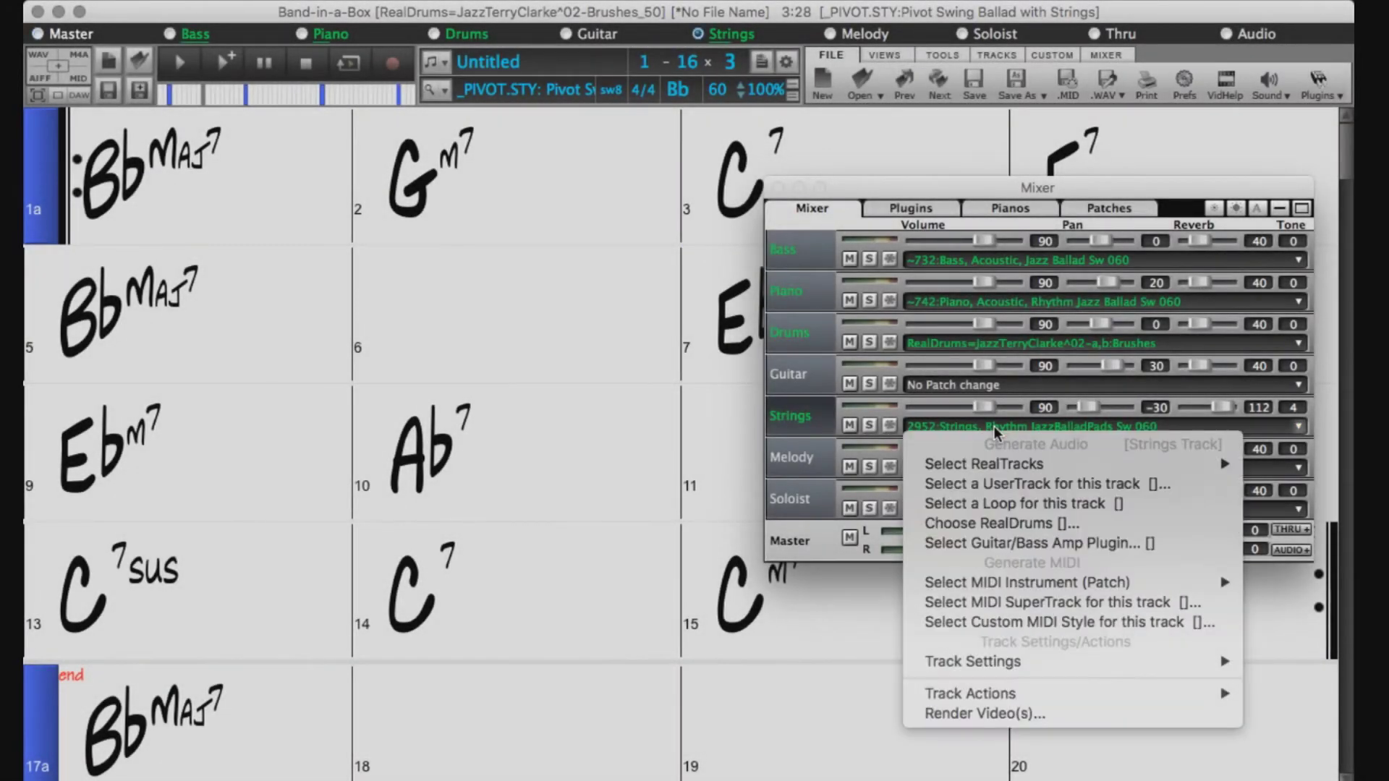
pyautogui.moveTo(983, 462)
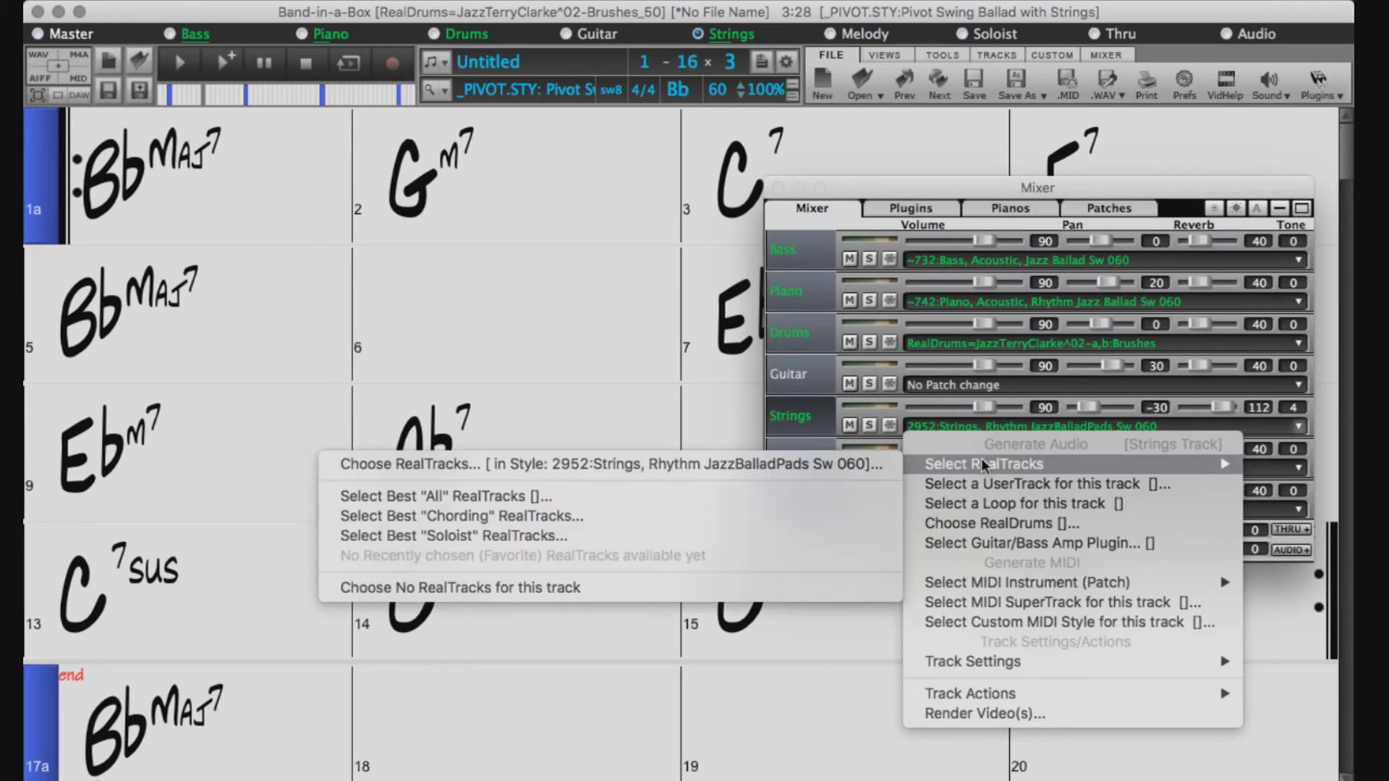
# Open the Assign RealTracks dialog for Strings and sort its 2,447 RealTracks by tempo.
pyautogui.click(830, 469)
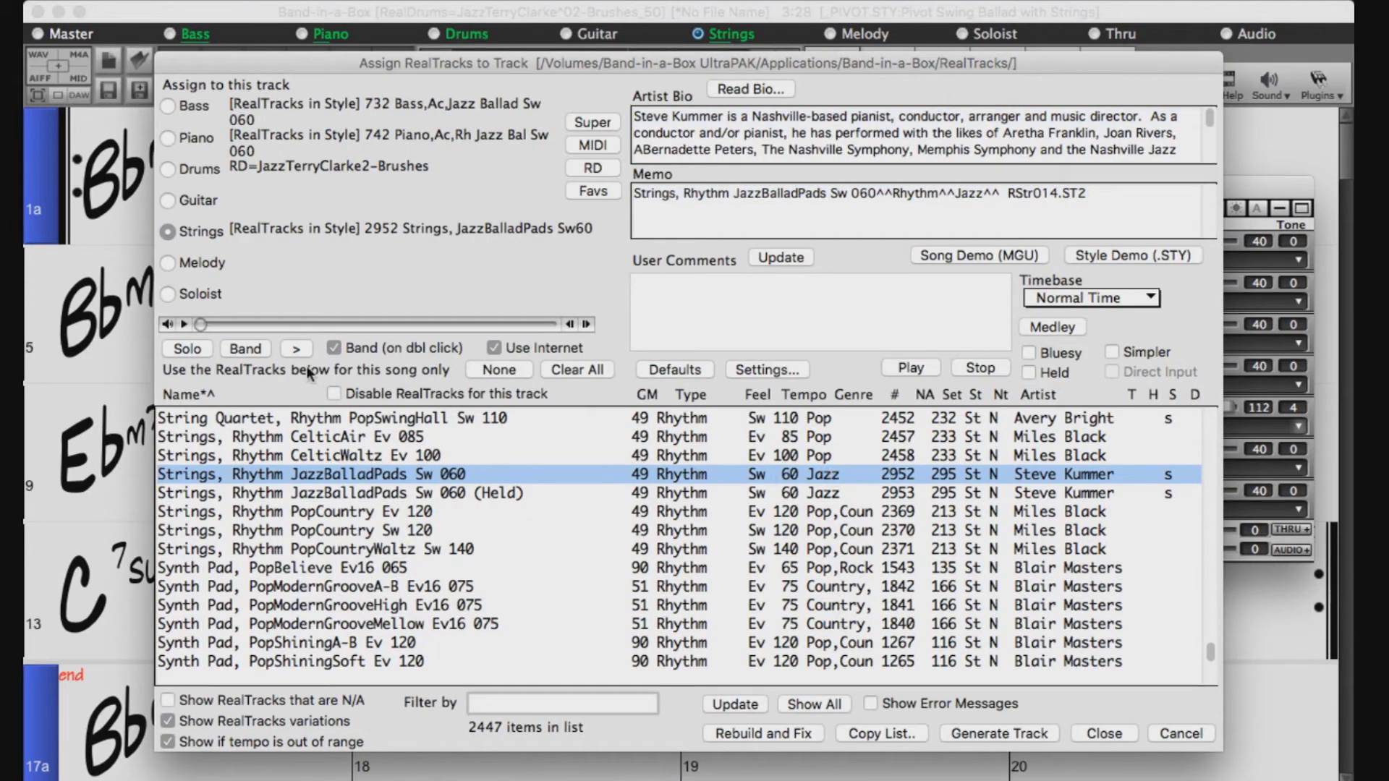
pyautogui.click(190, 393)
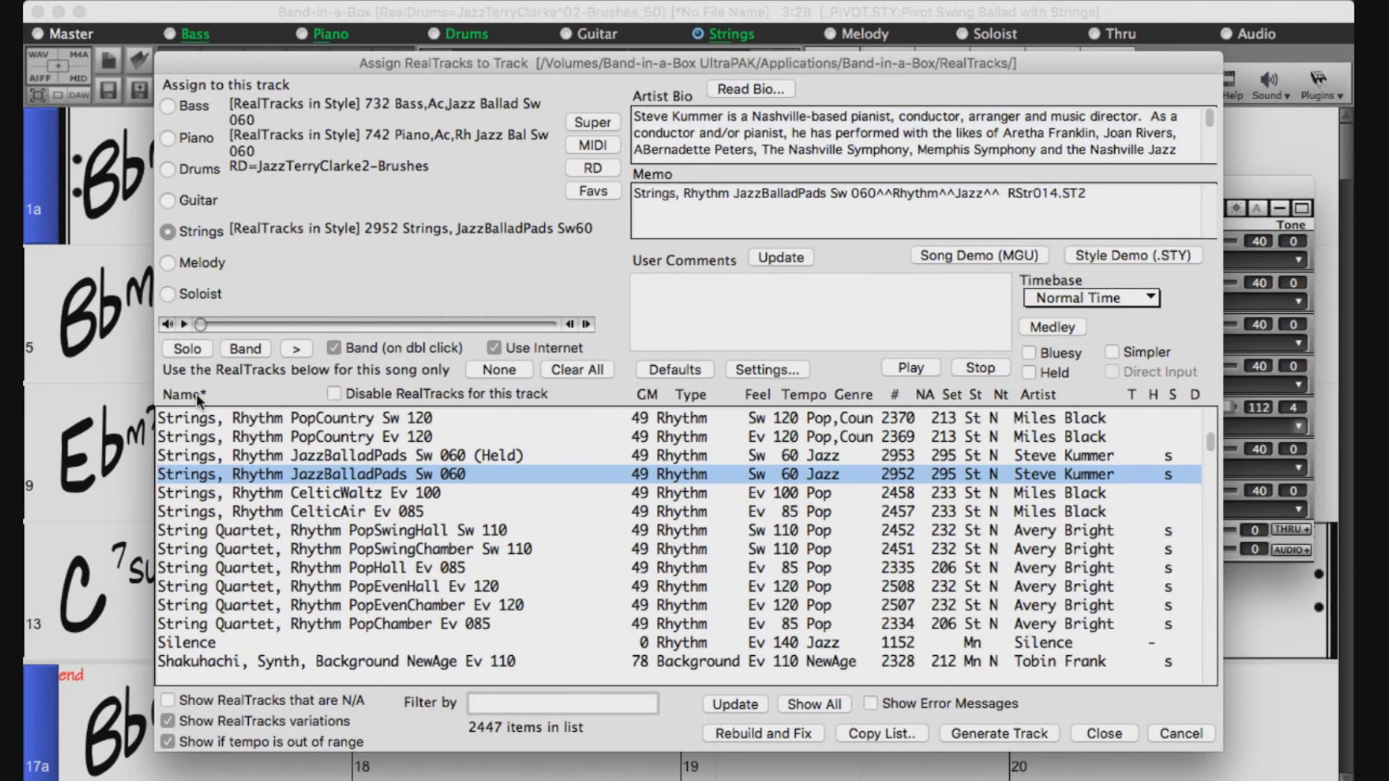
pyautogui.click(691, 395)
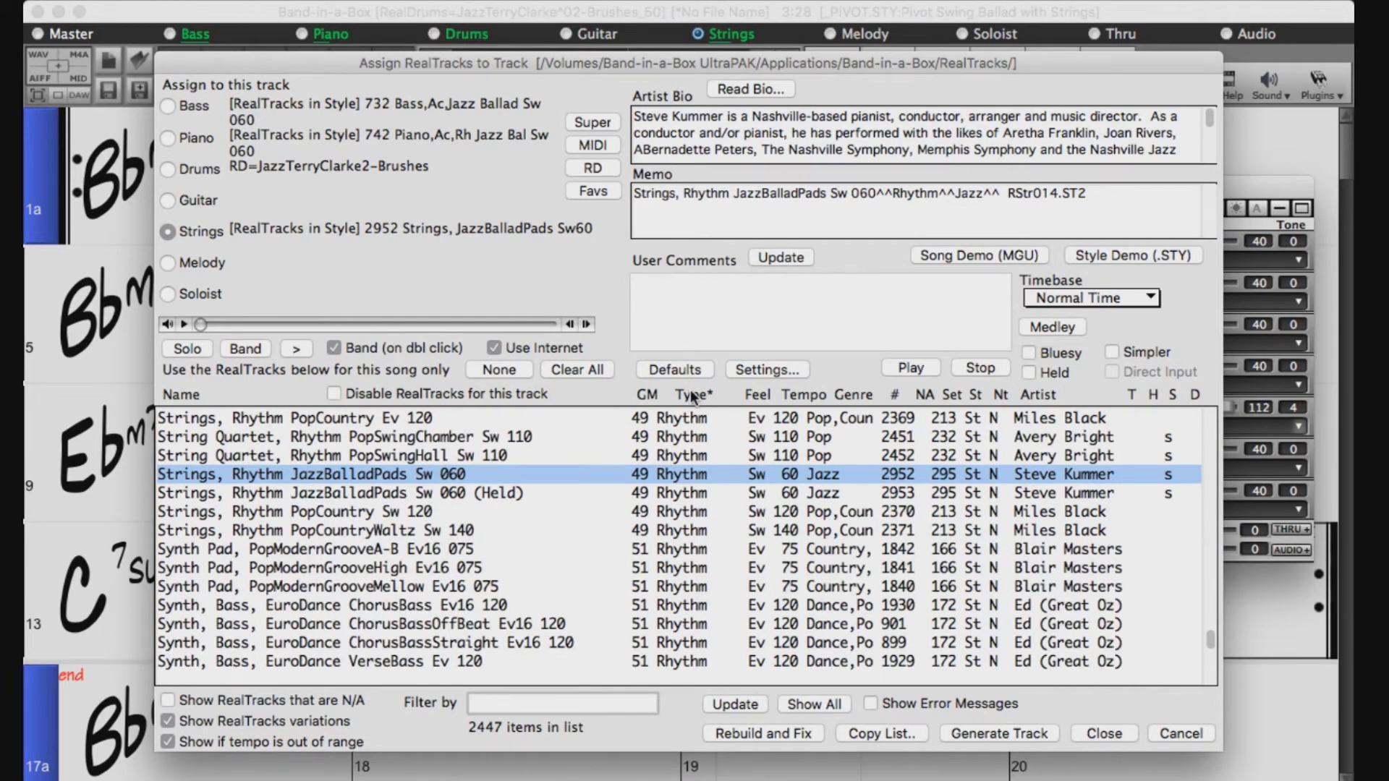
pyautogui.click(758, 396)
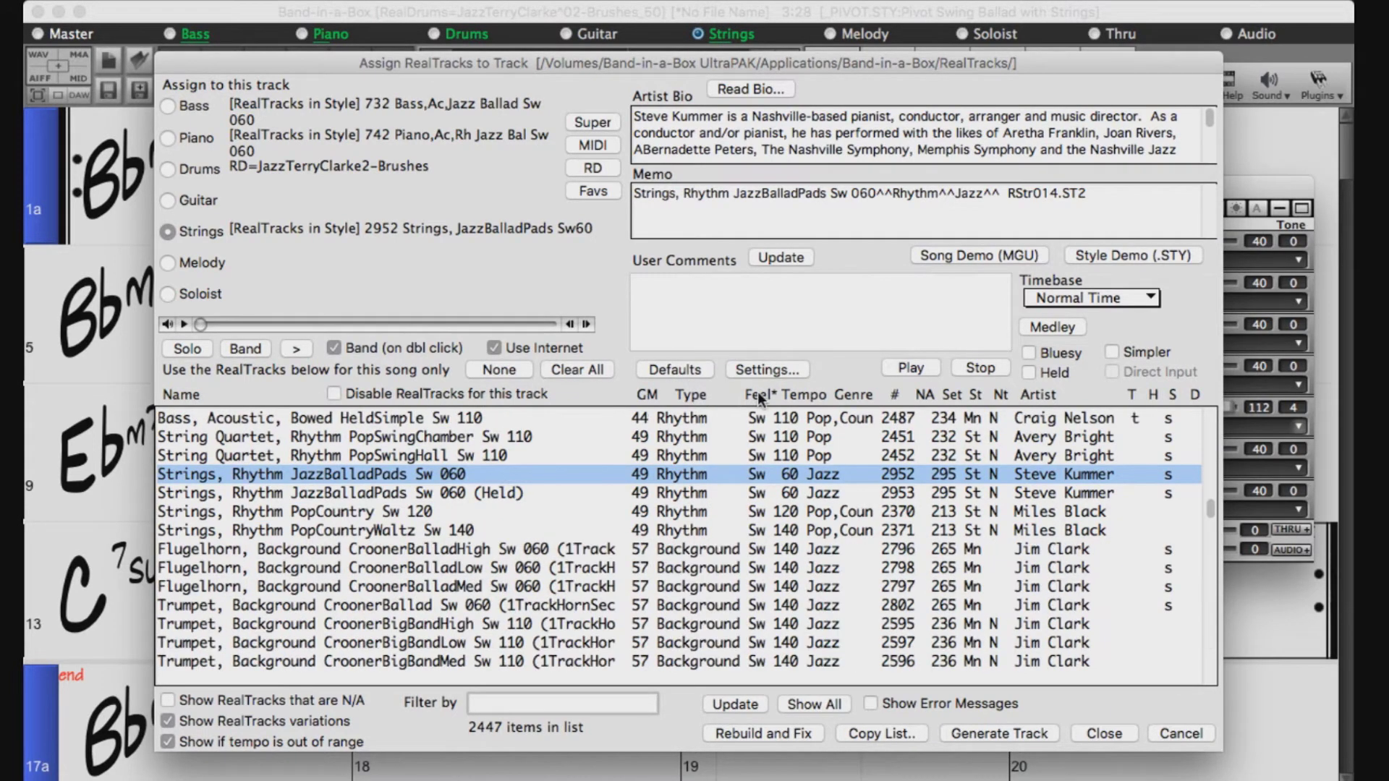
pyautogui.click(803, 393)
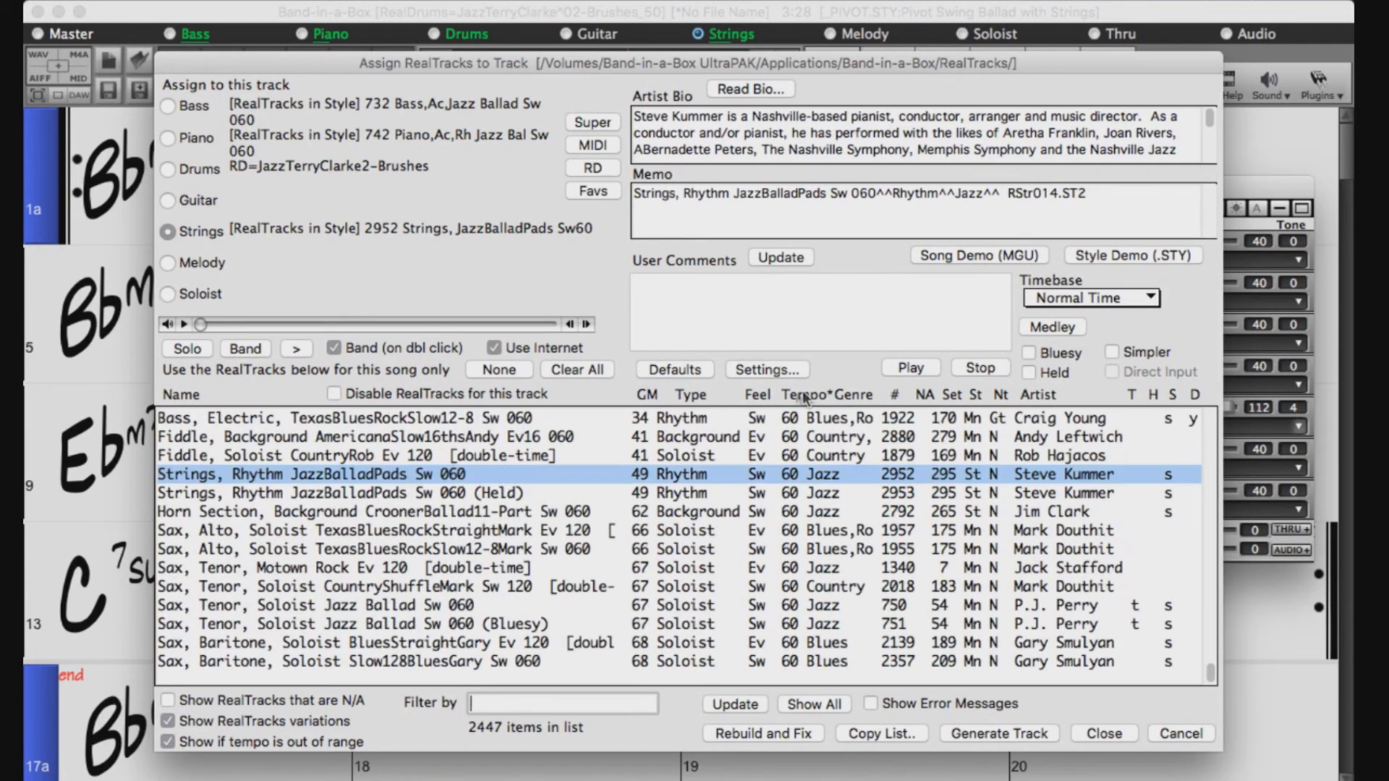
# Assign the Horn Section CroonerBallad11-Part Sw 060 RealTrack and preview it solo.
pyautogui.click(405, 510)
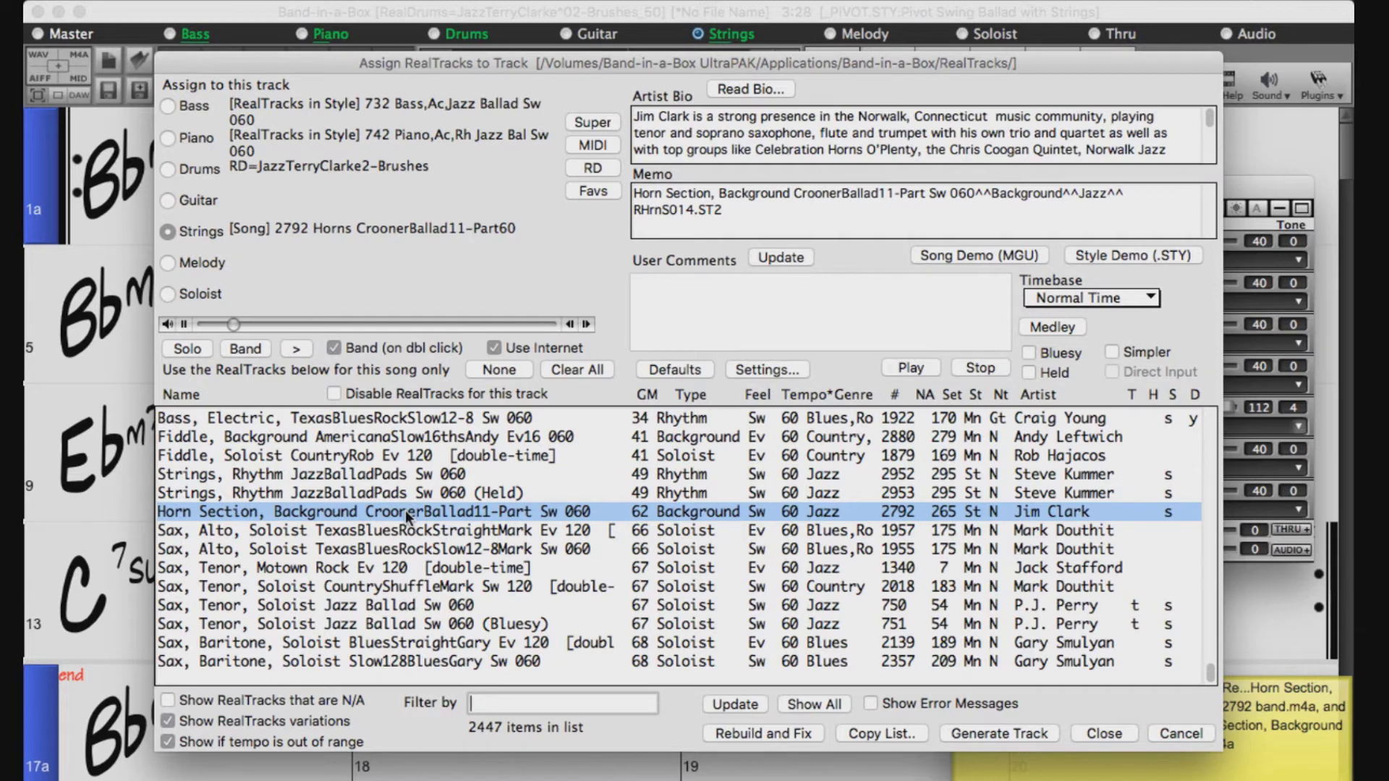
pyautogui.click(195, 350)
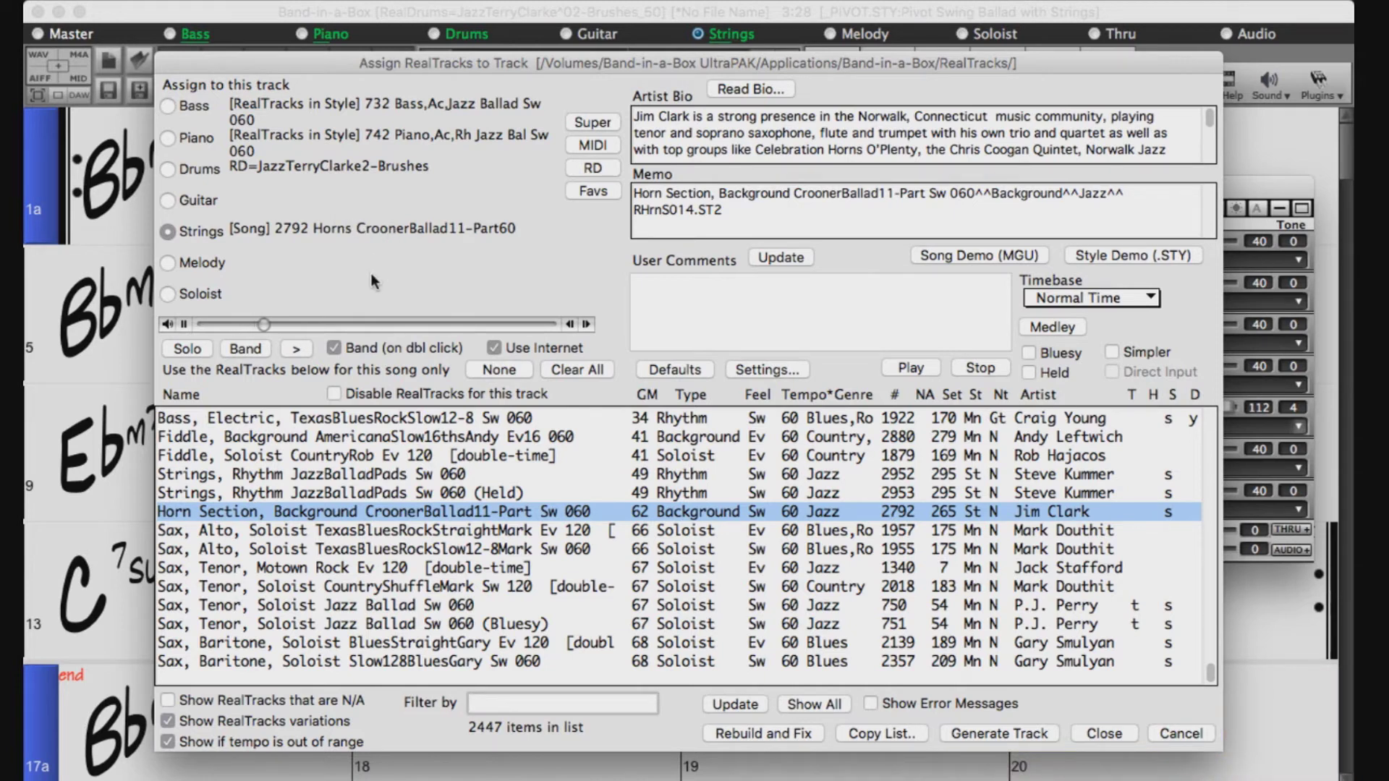
# Close the RealTracks dialog, set the Horn Section volume to 59, and play the song.
pyautogui.click(1098, 734)
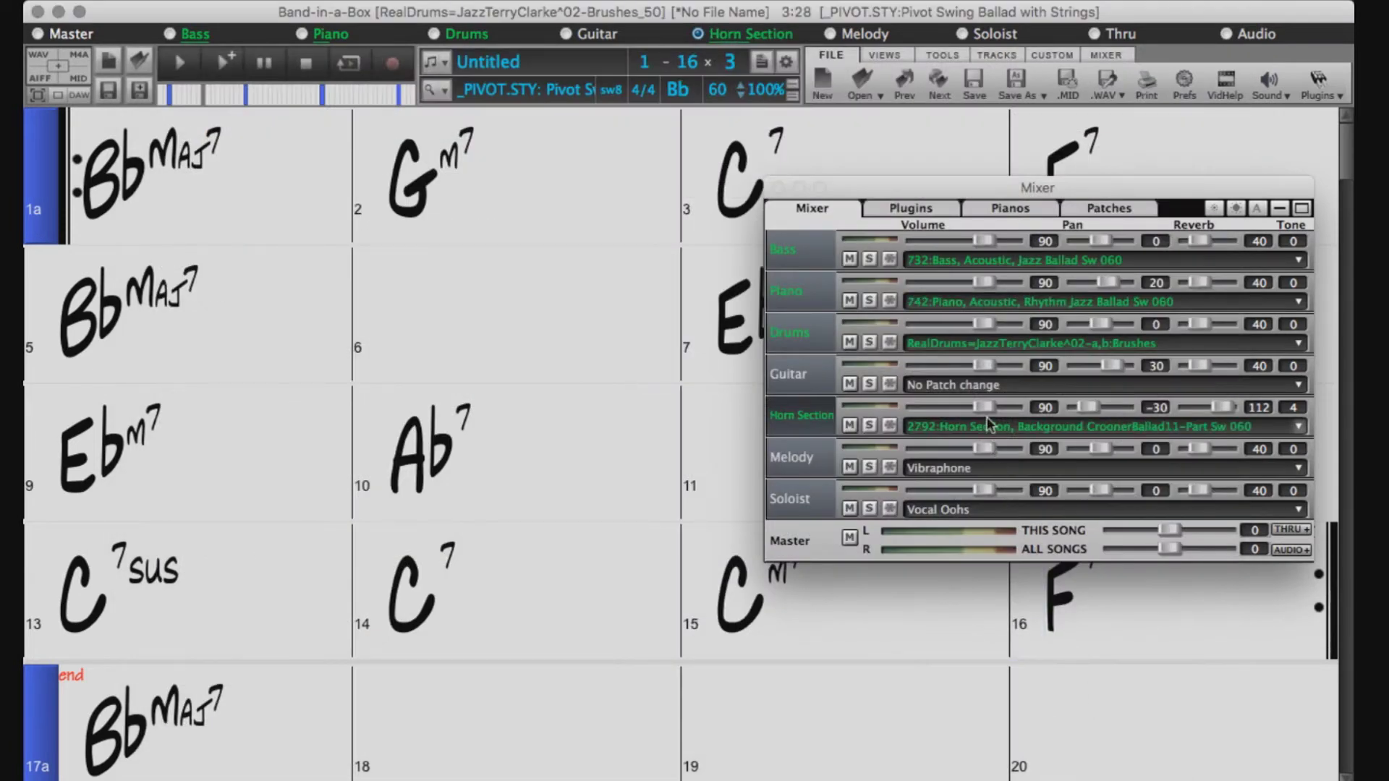
pyautogui.moveTo(984, 407); pyautogui.dragTo(963, 414)
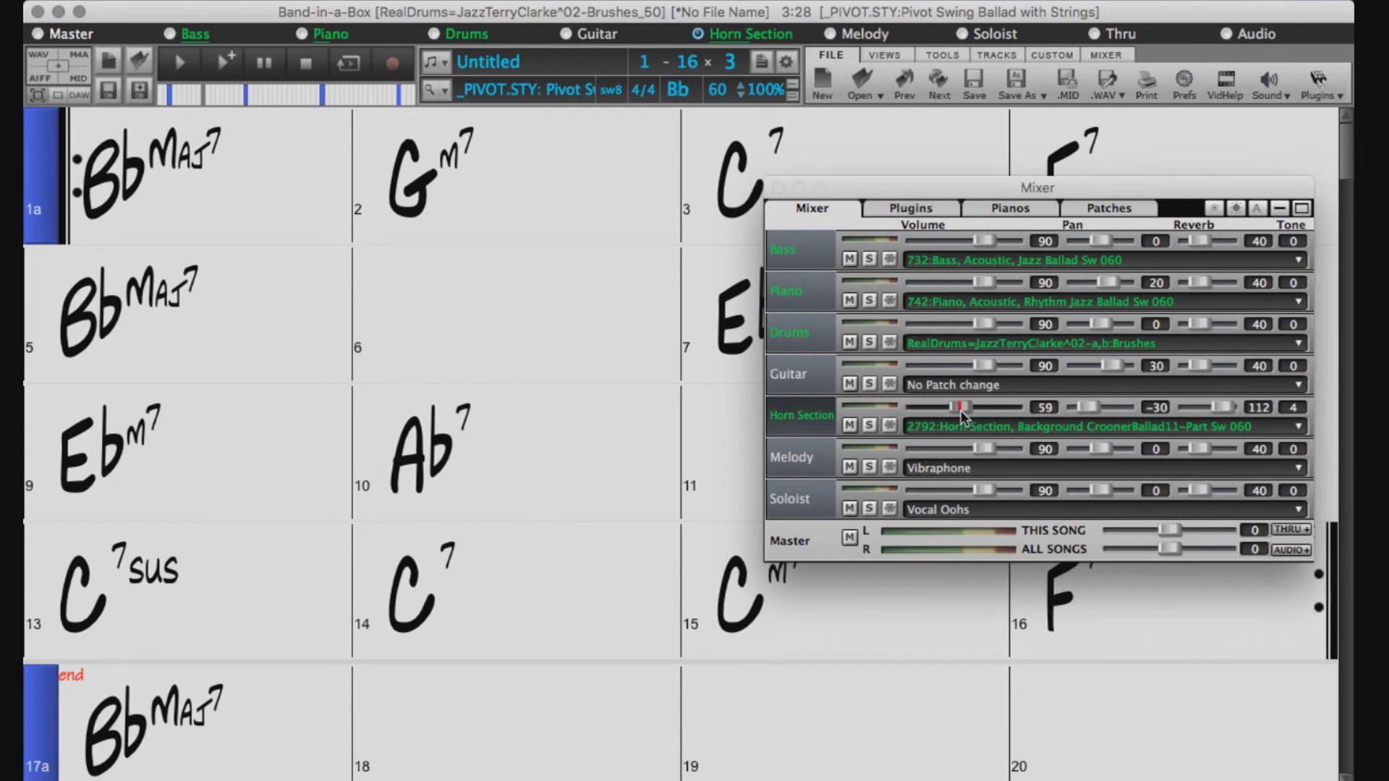
pyautogui.moveTo(962, 416); pyautogui.dragTo(963, 415)
pyautogui.click(227, 69)
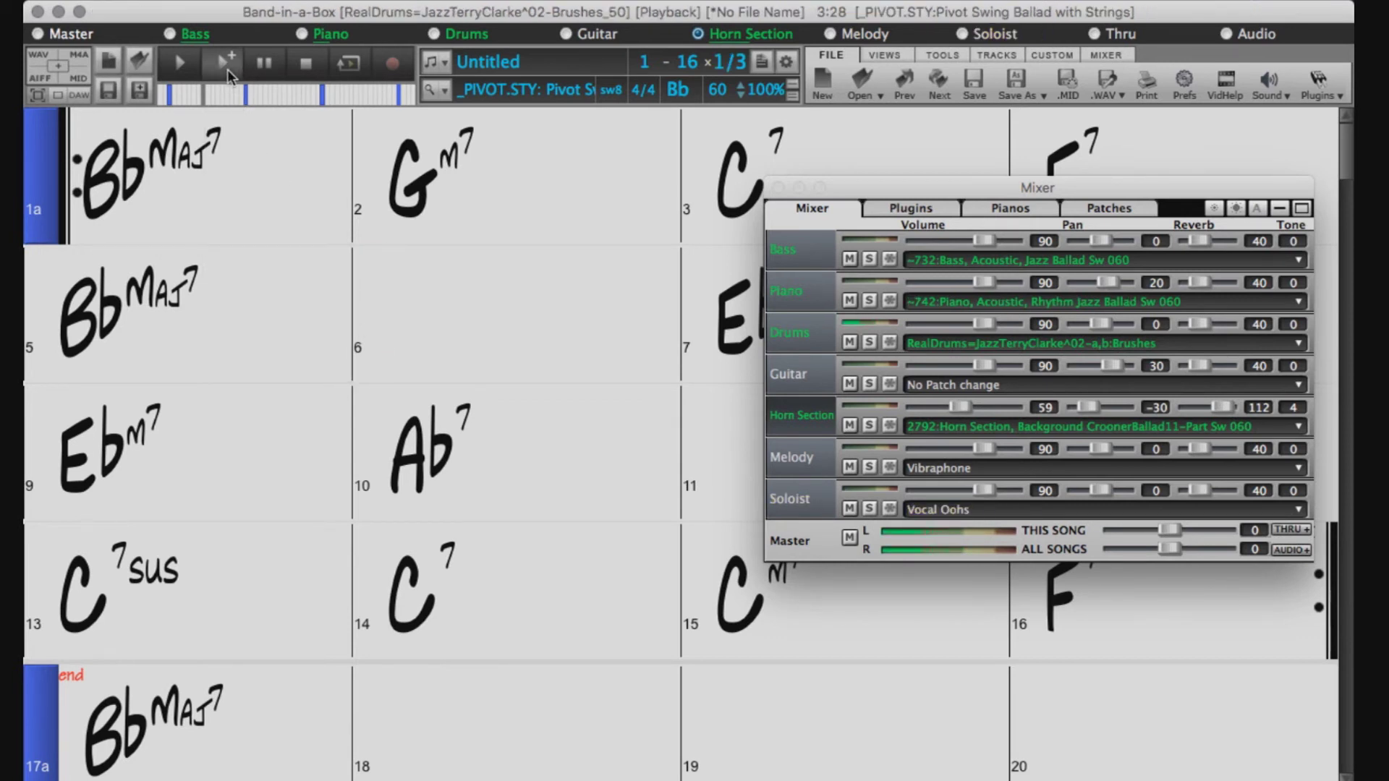